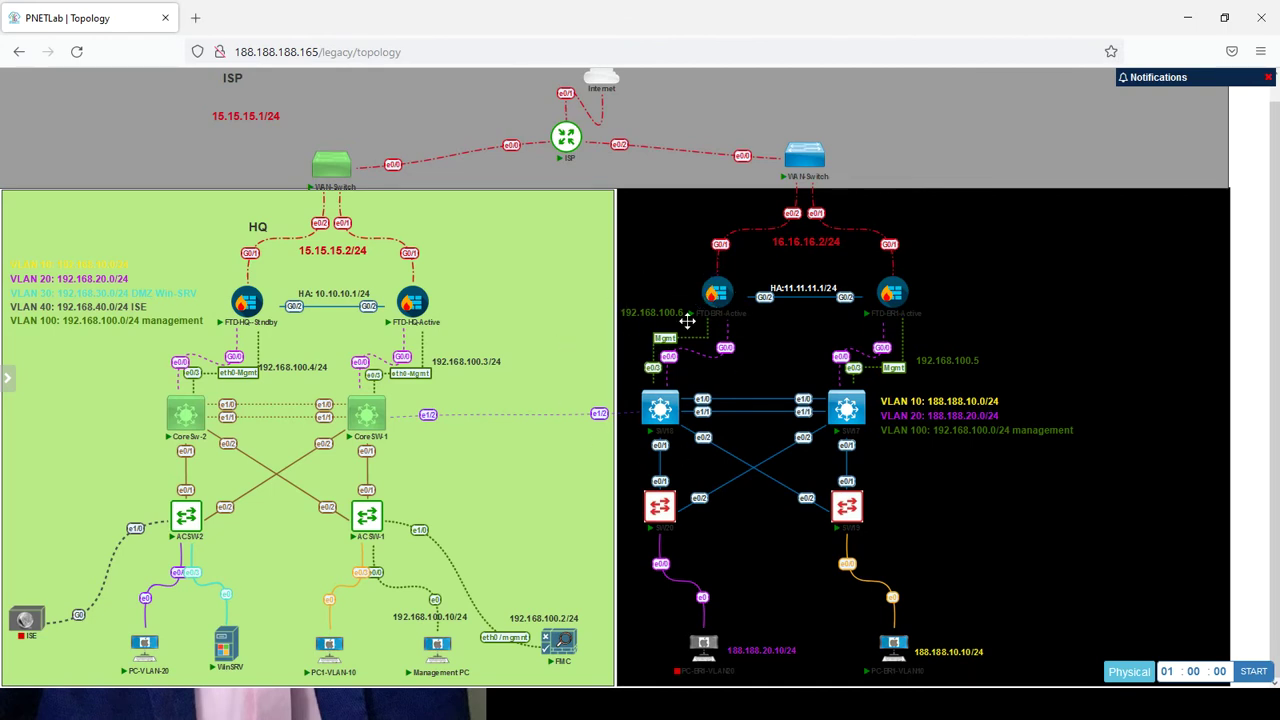
# Open the WinSRV console and review the Ethernet adapter's IPv4 address, gateway and DNS settings
pyautogui.moveTo(740, 310)
pyautogui.click(229, 651)
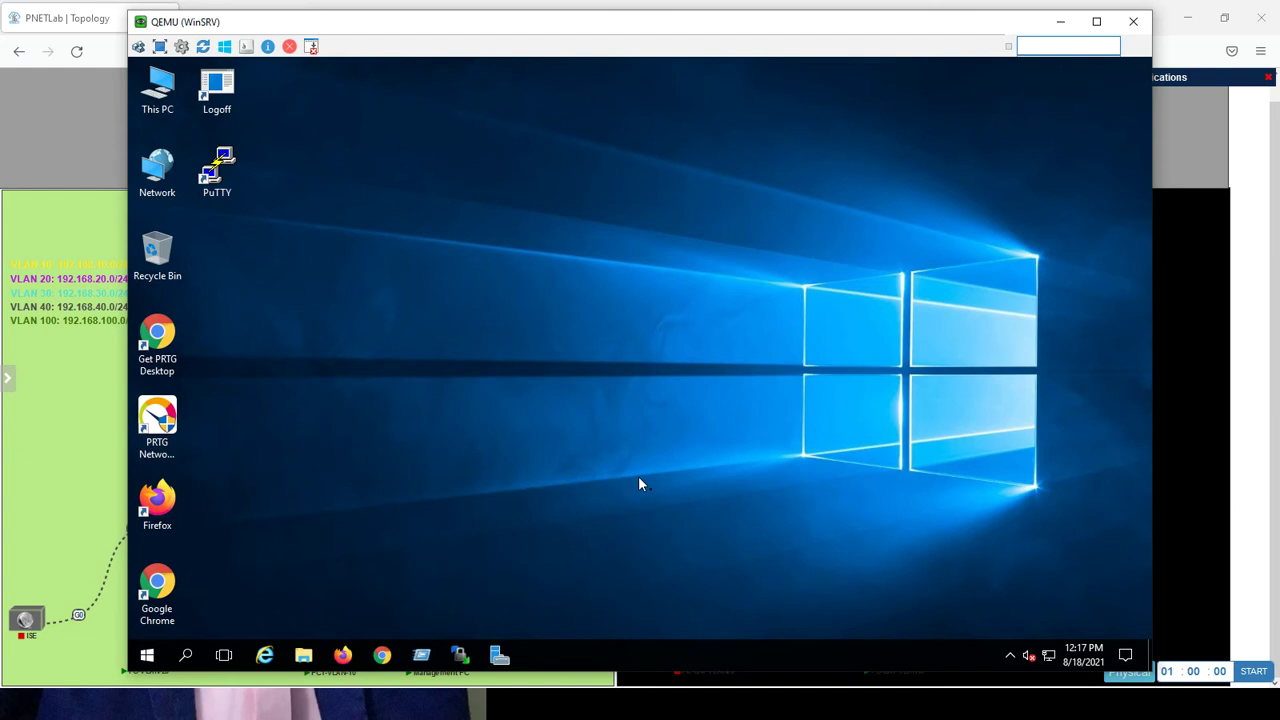
pyautogui.rightClick(1043, 654)
pyautogui.click(1036, 639)
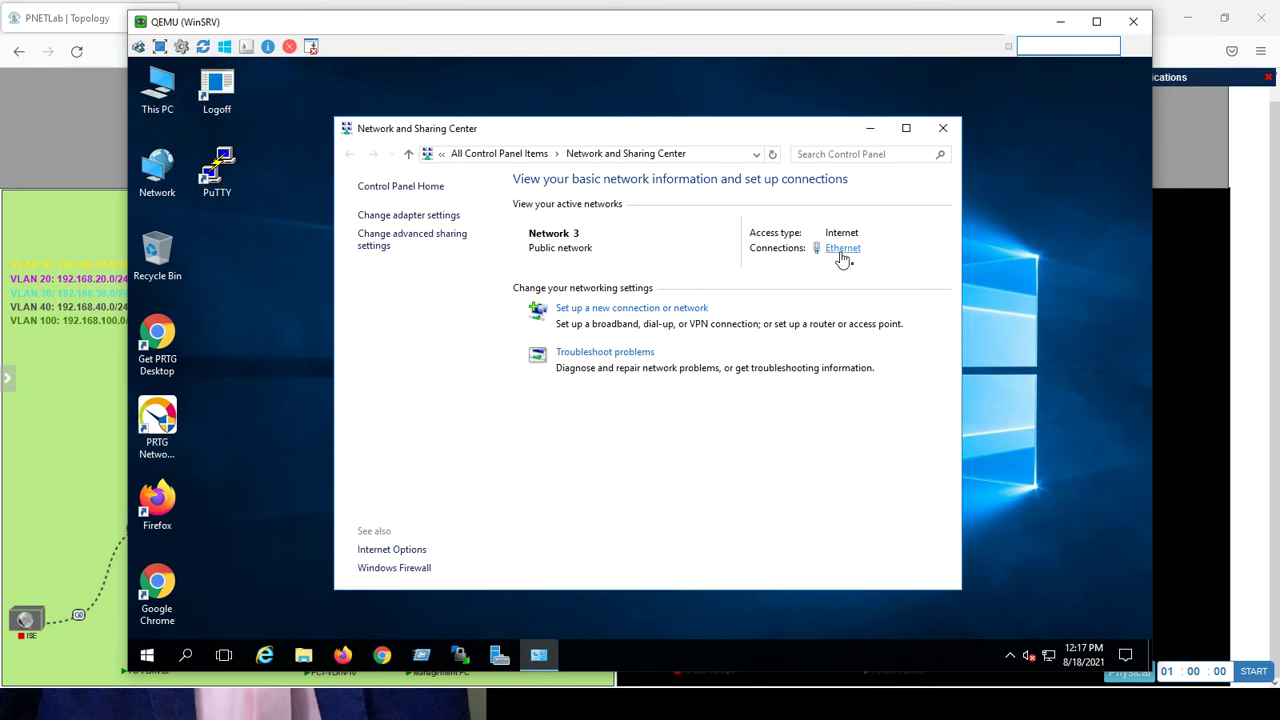
pyautogui.click(843, 249)
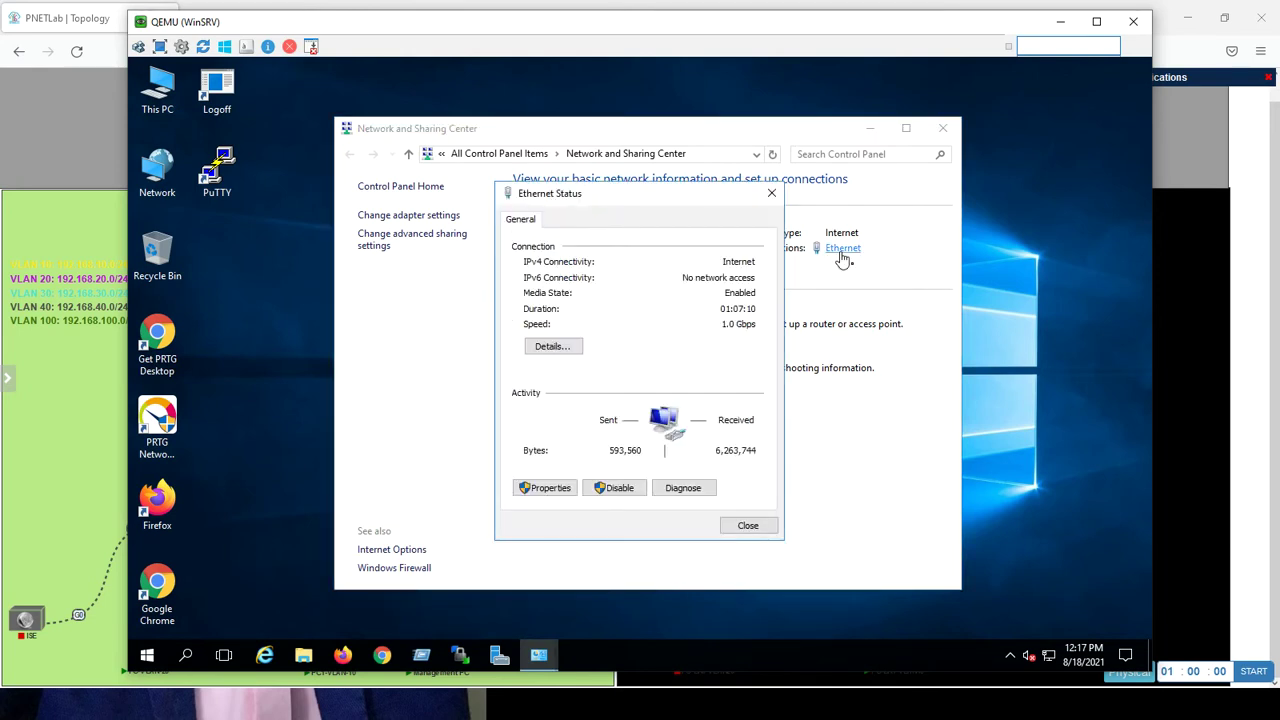
pyautogui.click(548, 488)
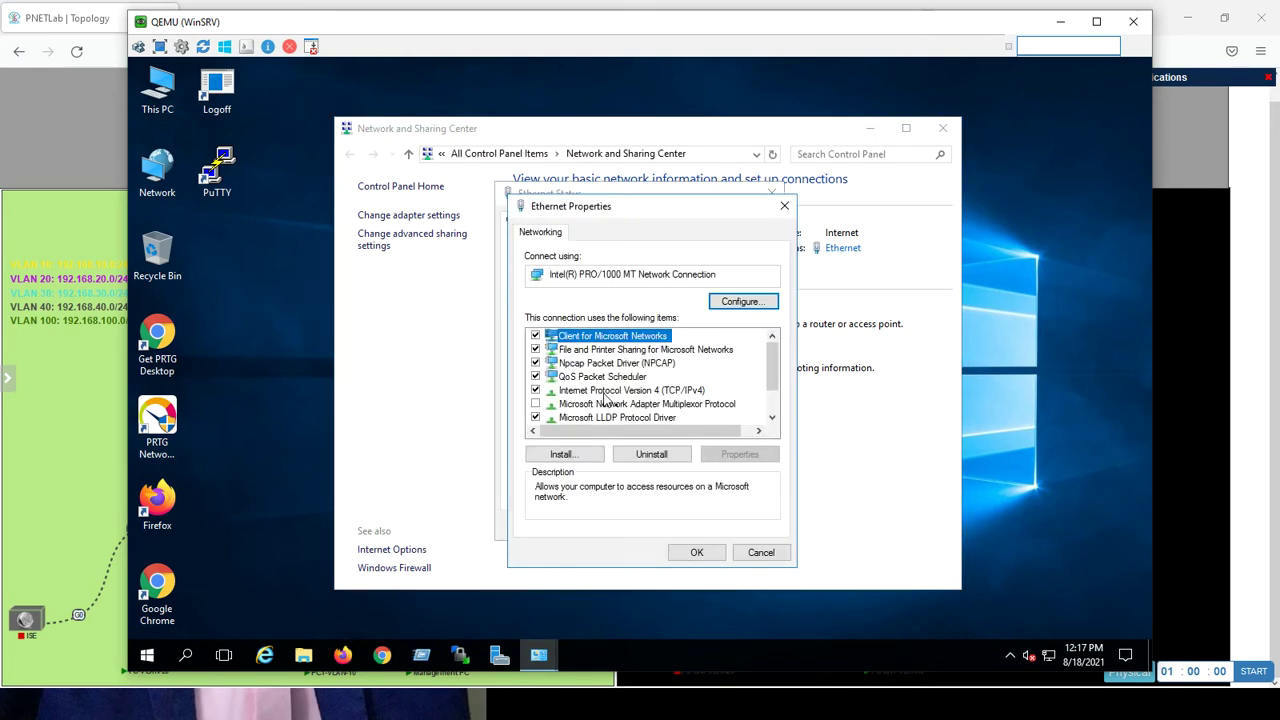
pyautogui.doubleClick(605, 393)
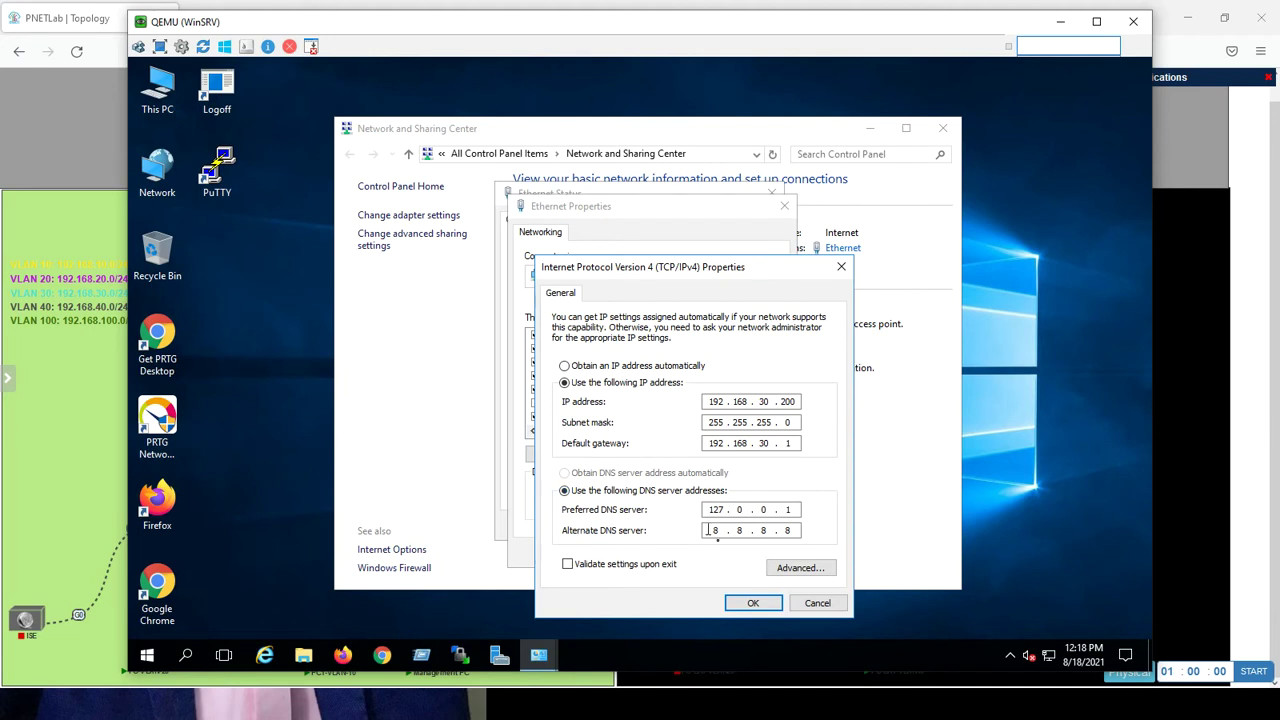
pyautogui.click(753, 606)
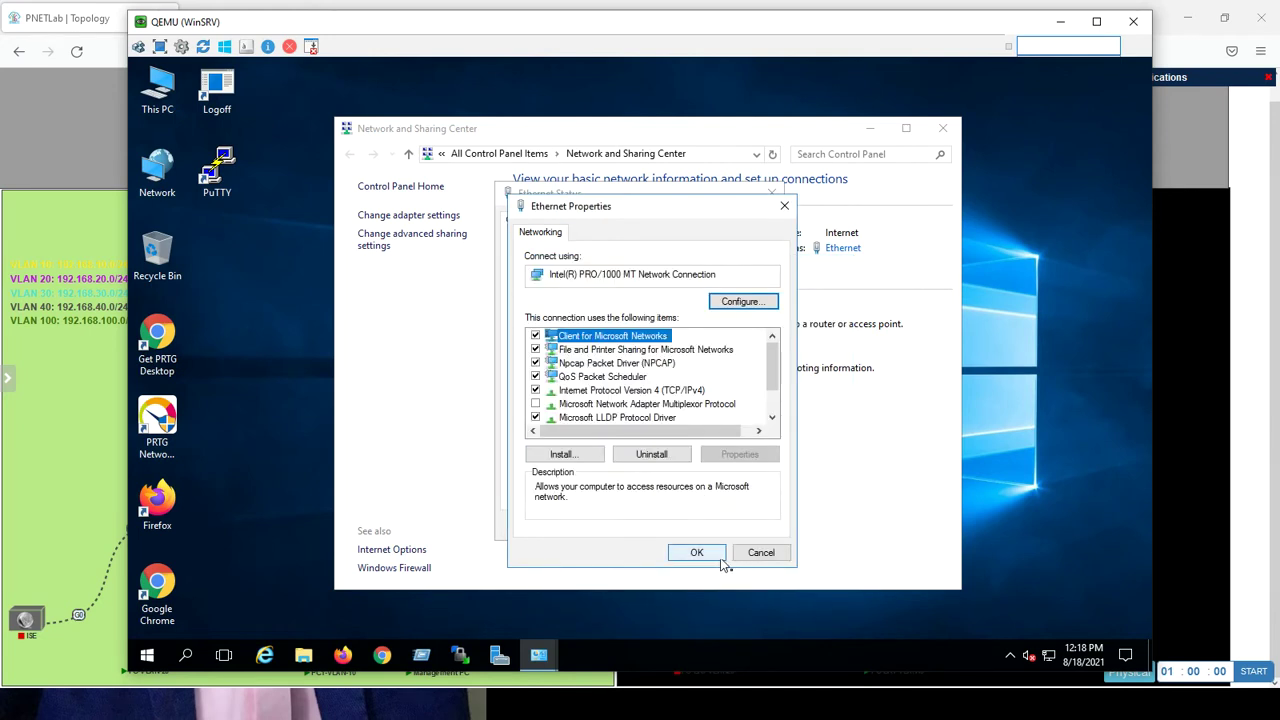
pyautogui.click(750, 555)
pyautogui.click(748, 525)
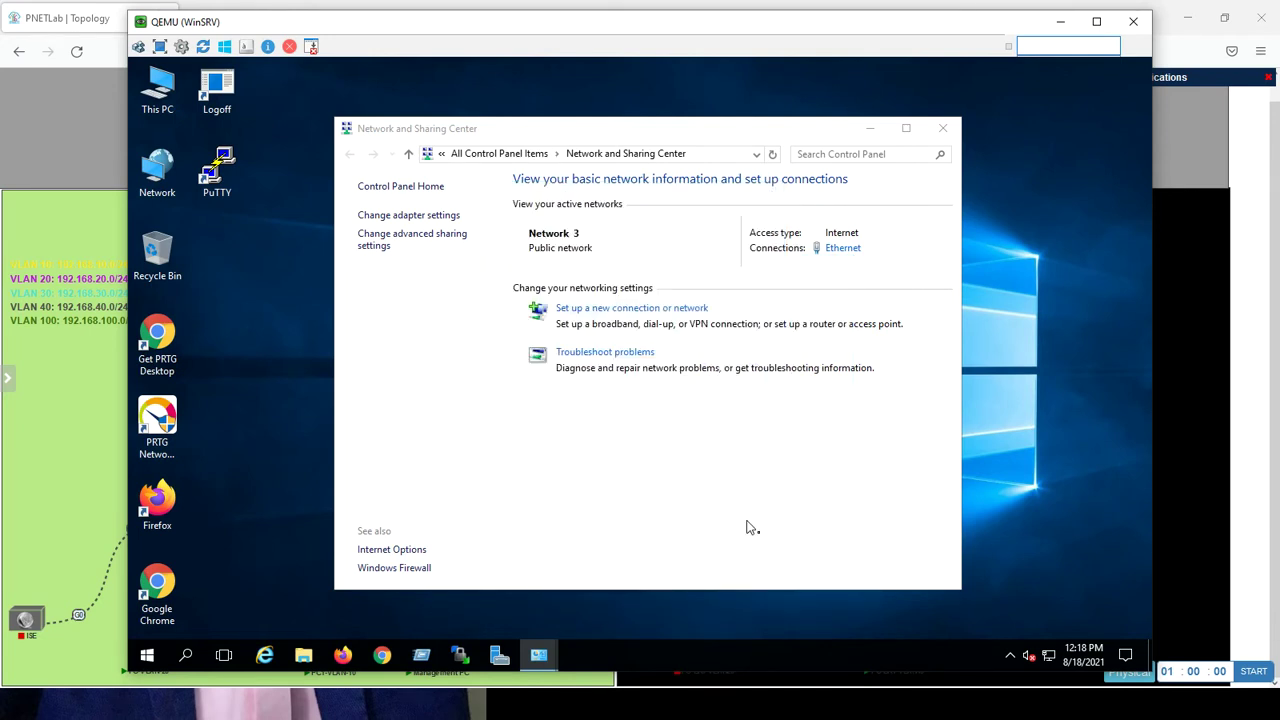
pyautogui.click(871, 130)
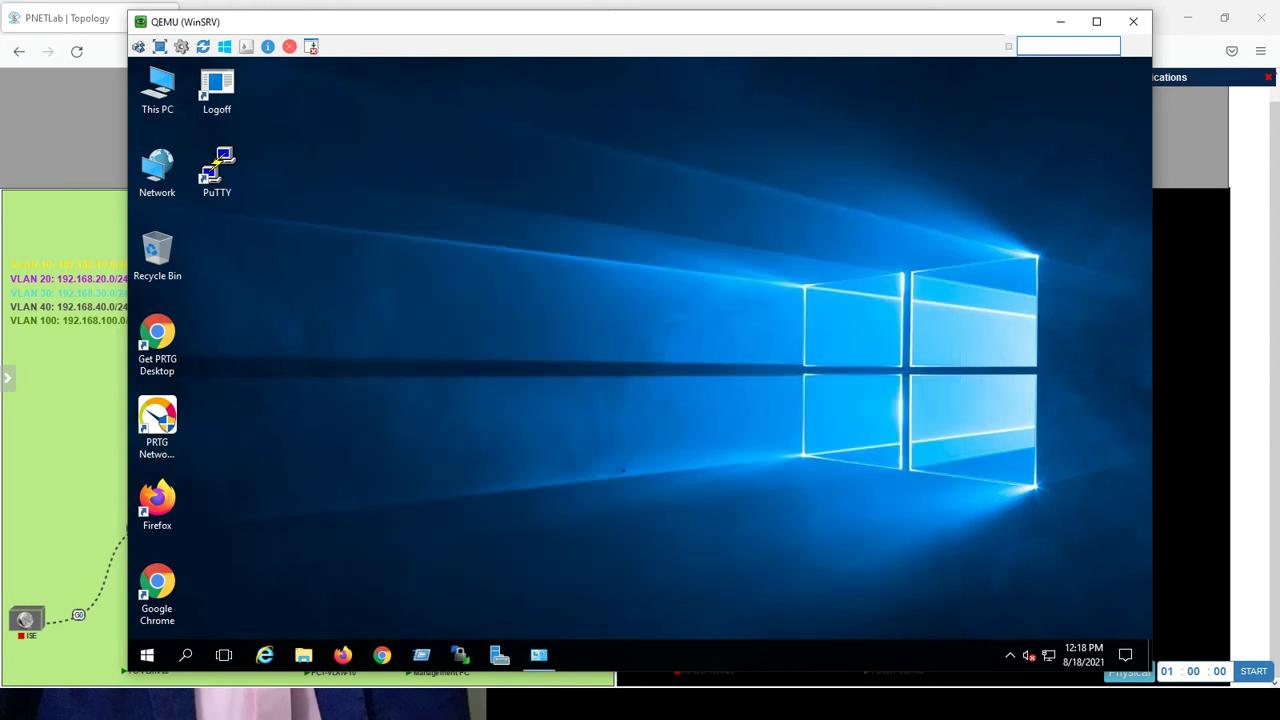
# Start adding roles and features in Server Manager, keeping the default installation type and DC-SRV as the destination server
pyautogui.click(499, 655)
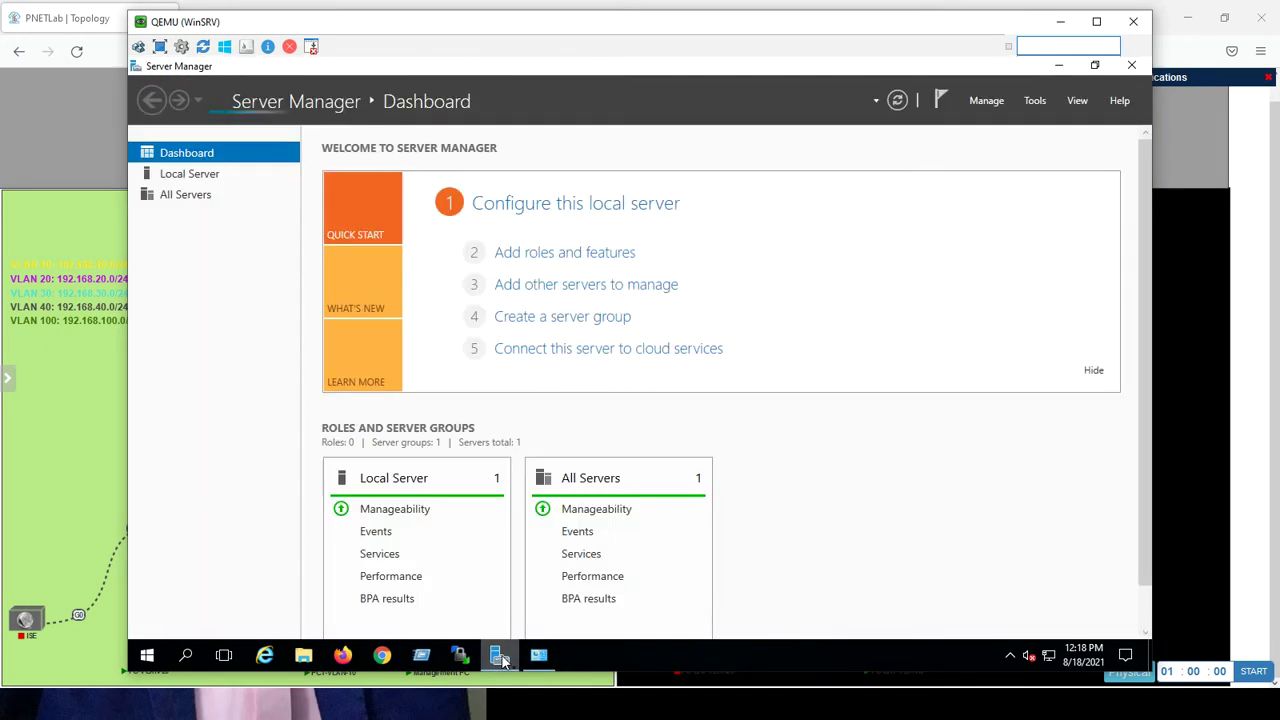
pyautogui.click(572, 252)
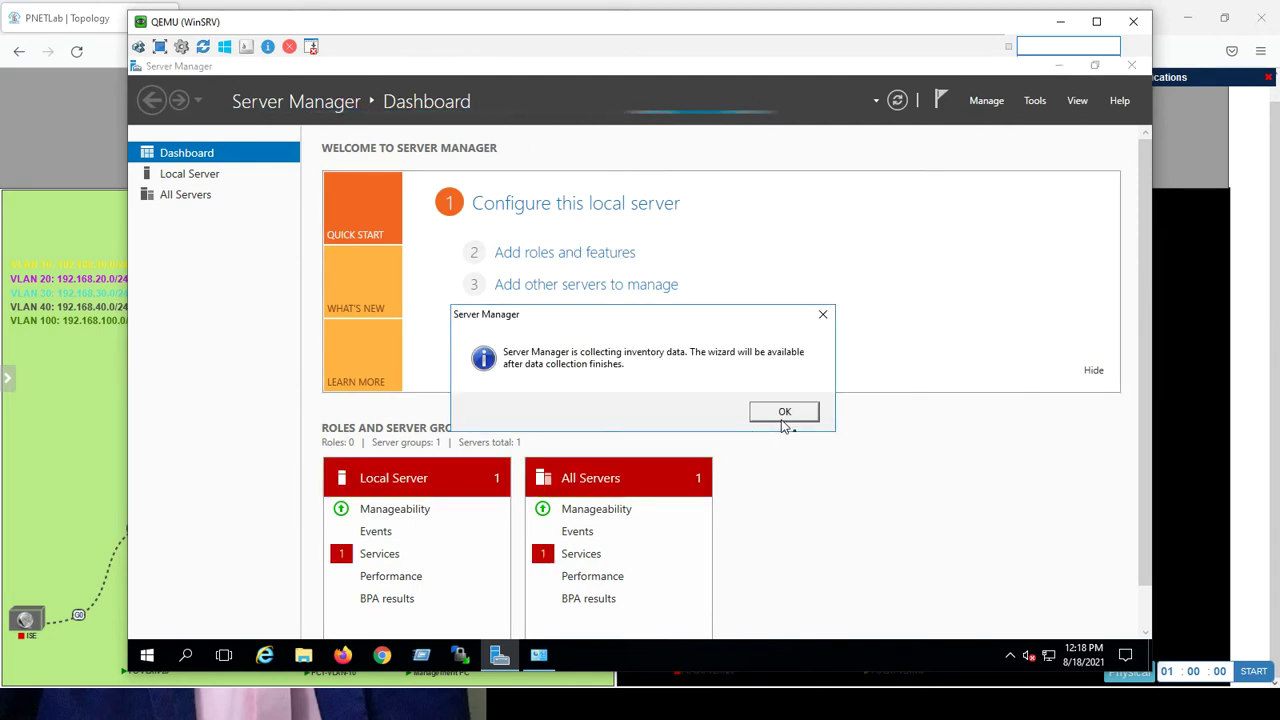
pyautogui.click(786, 418)
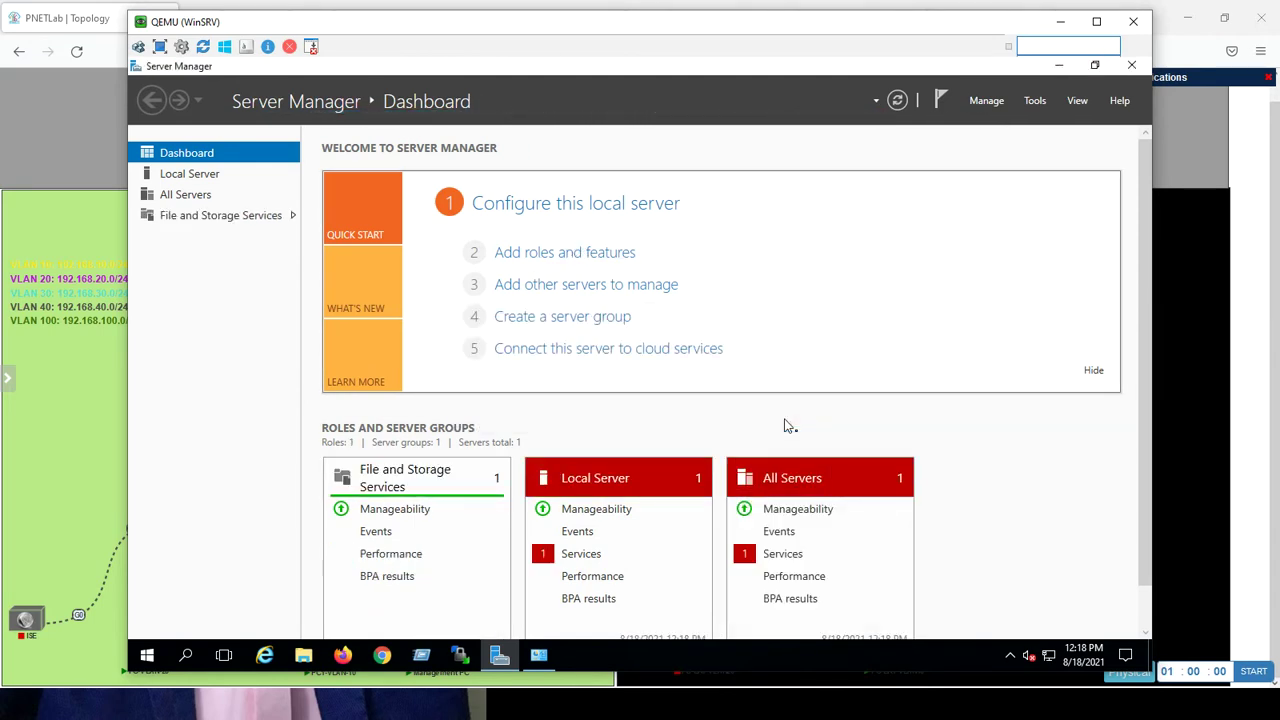
pyautogui.click(588, 253)
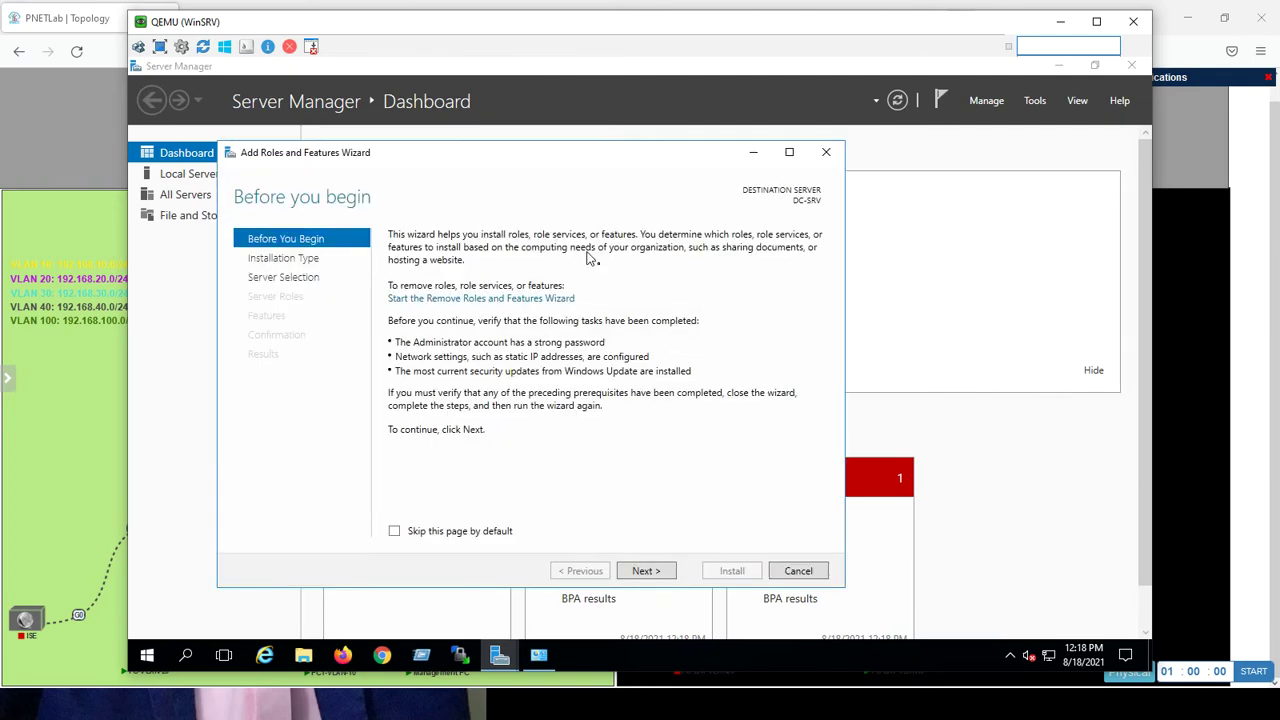
pyautogui.click(640, 573)
pyautogui.click(640, 573)
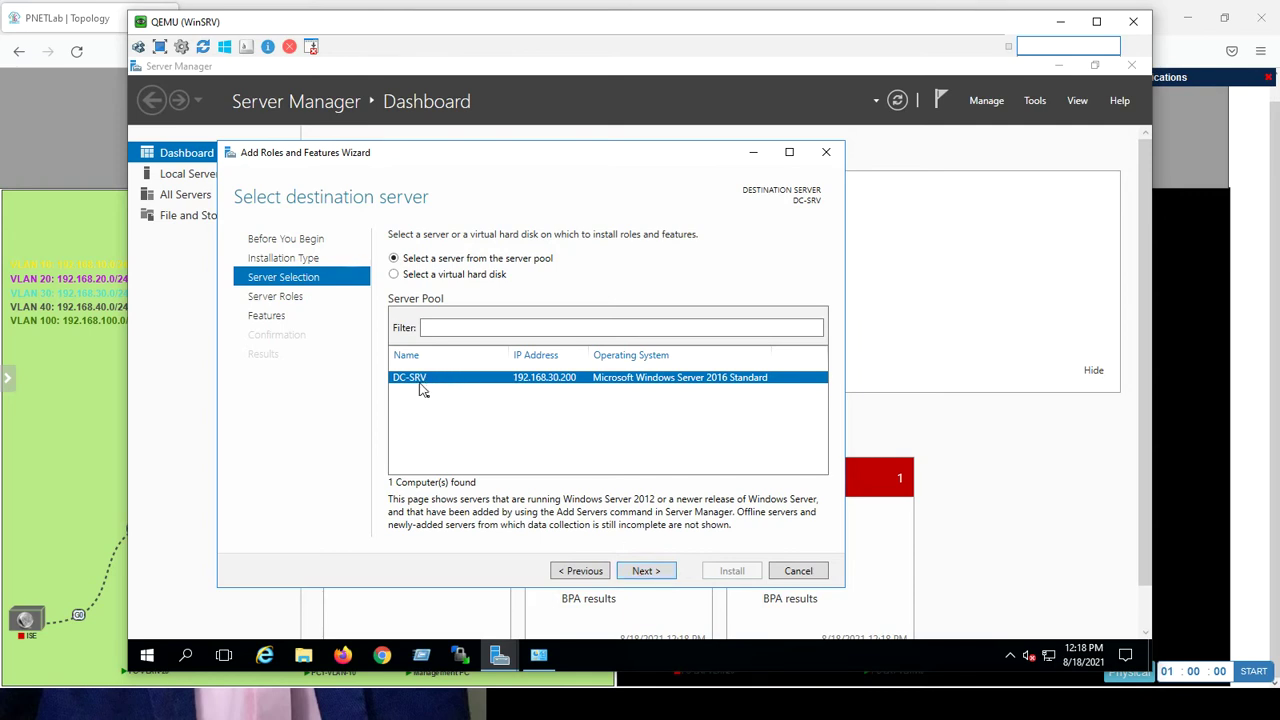
pyautogui.click(633, 574)
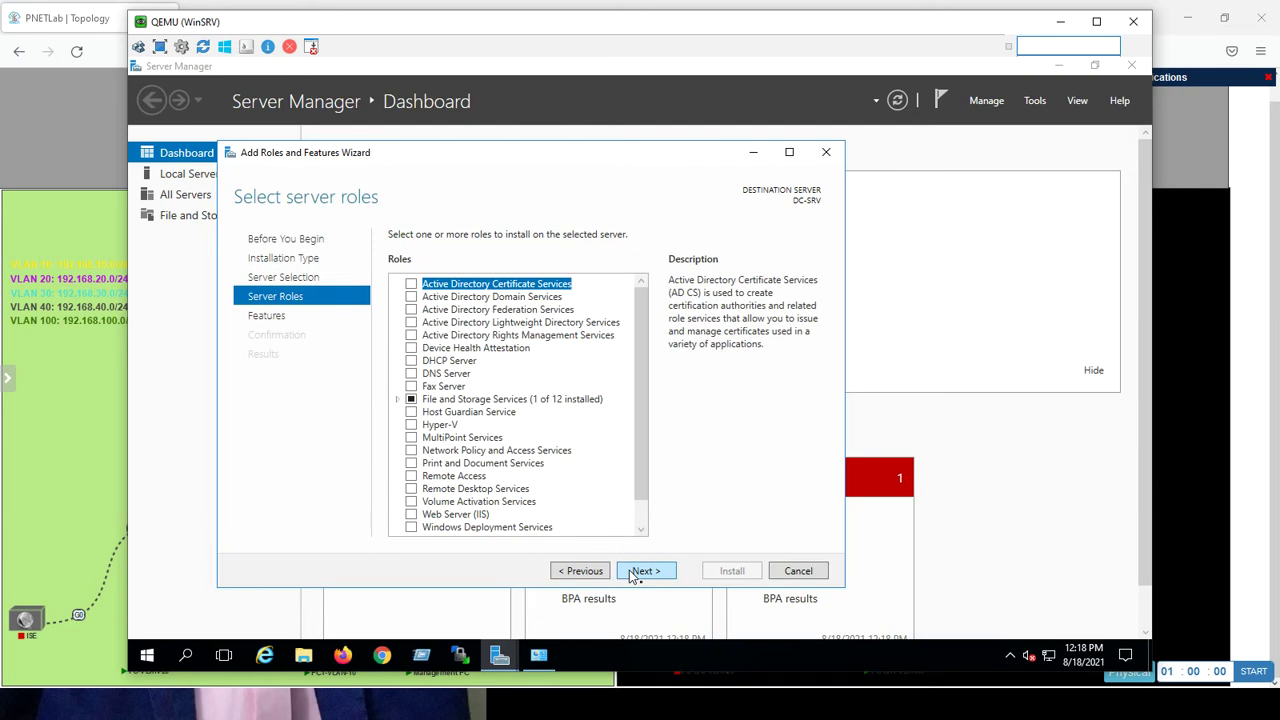
# Select the Active Directory Domain Services, DHCP Server and DNS Server roles, including their required features and management tools
pyautogui.click(411, 298)
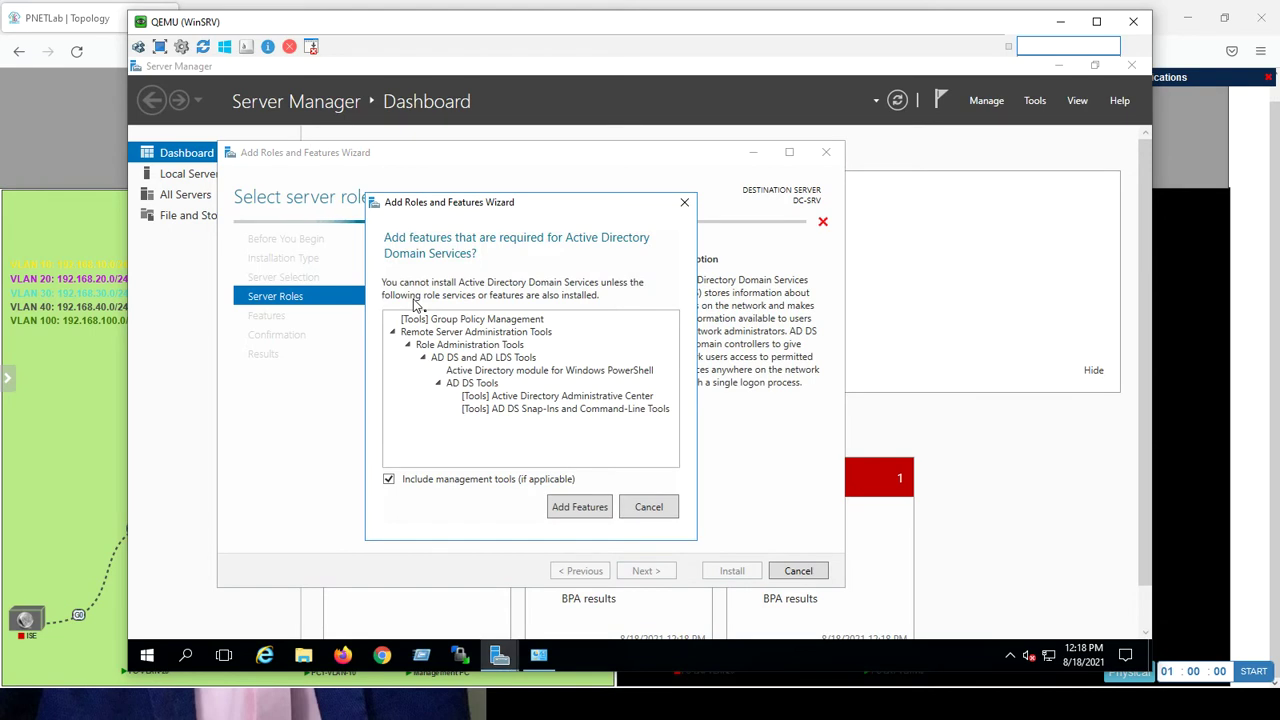
pyautogui.click(579, 507)
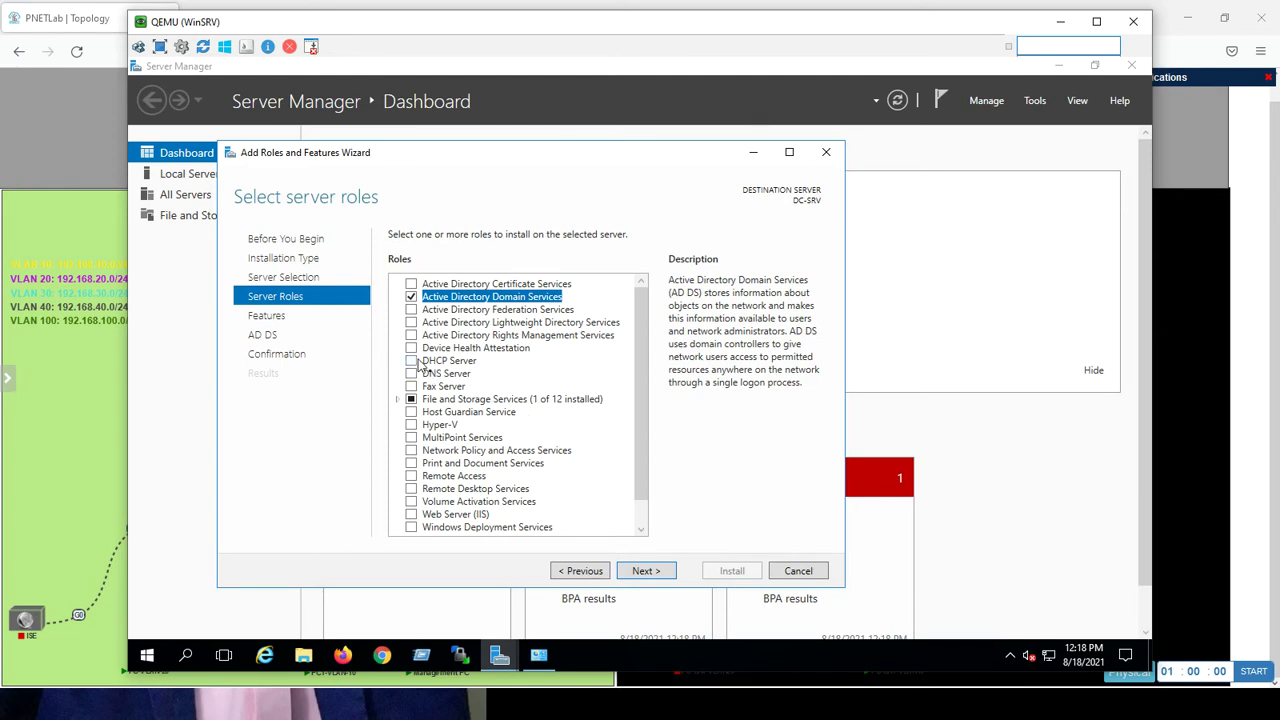
pyautogui.click(412, 363)
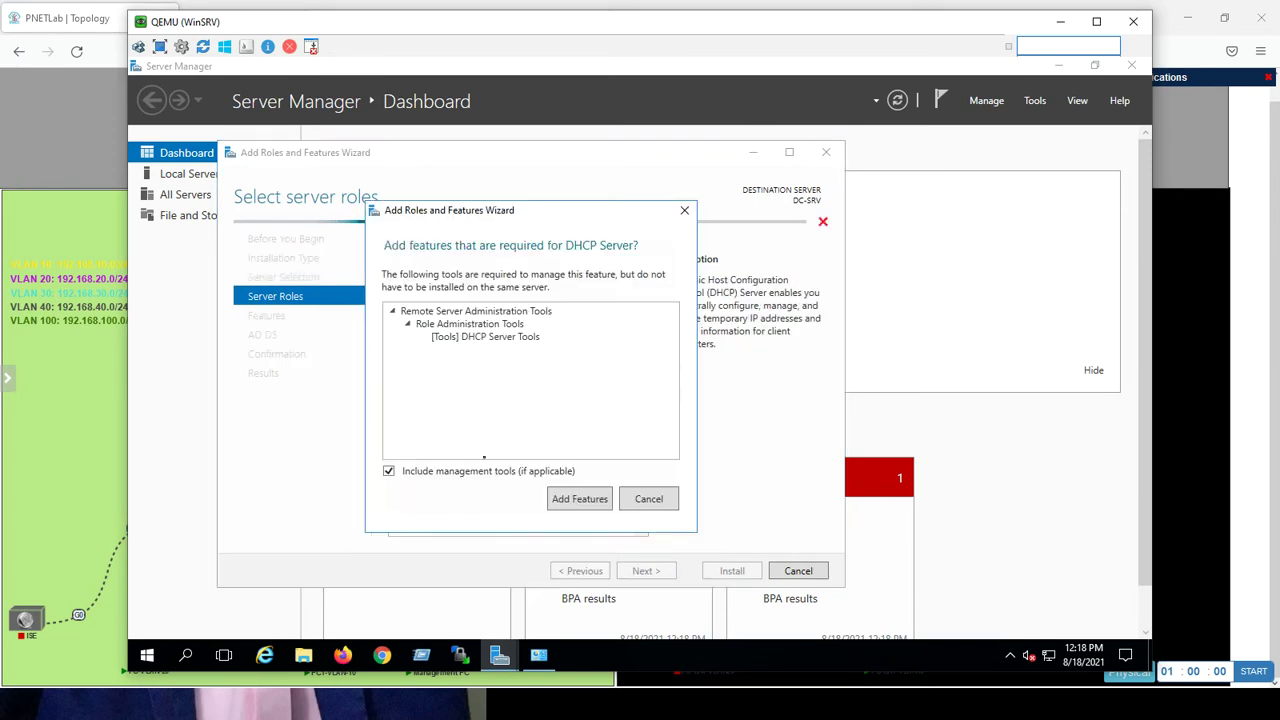
pyautogui.click(569, 503)
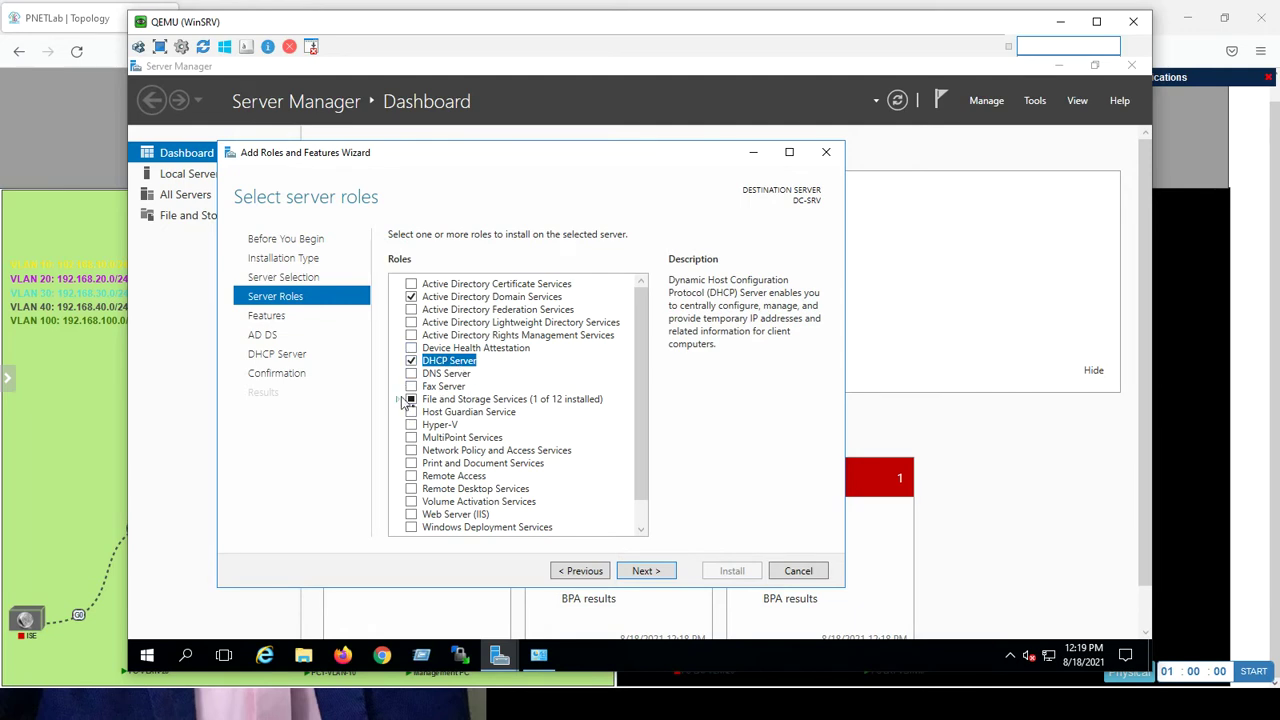
pyautogui.click(412, 375)
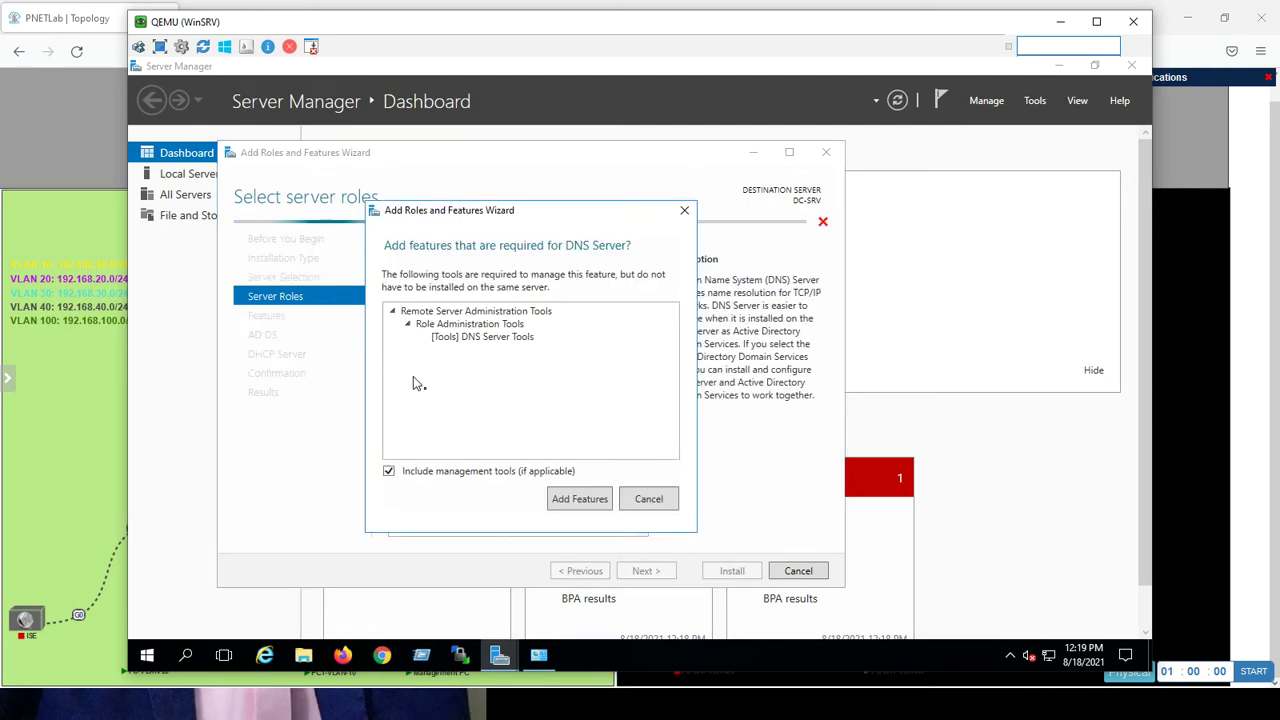
pyautogui.click(590, 505)
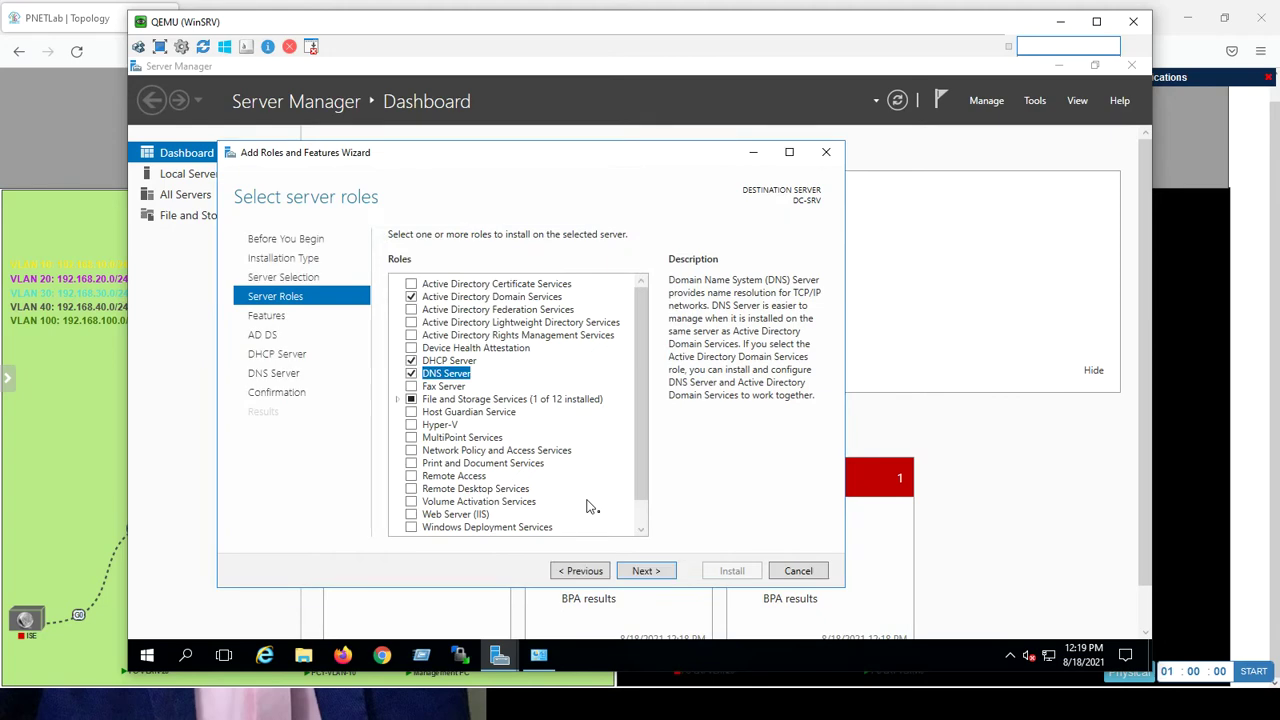
# Install the selected roles with the default features, review the installation results and close the wizard
pyautogui.click(645, 572)
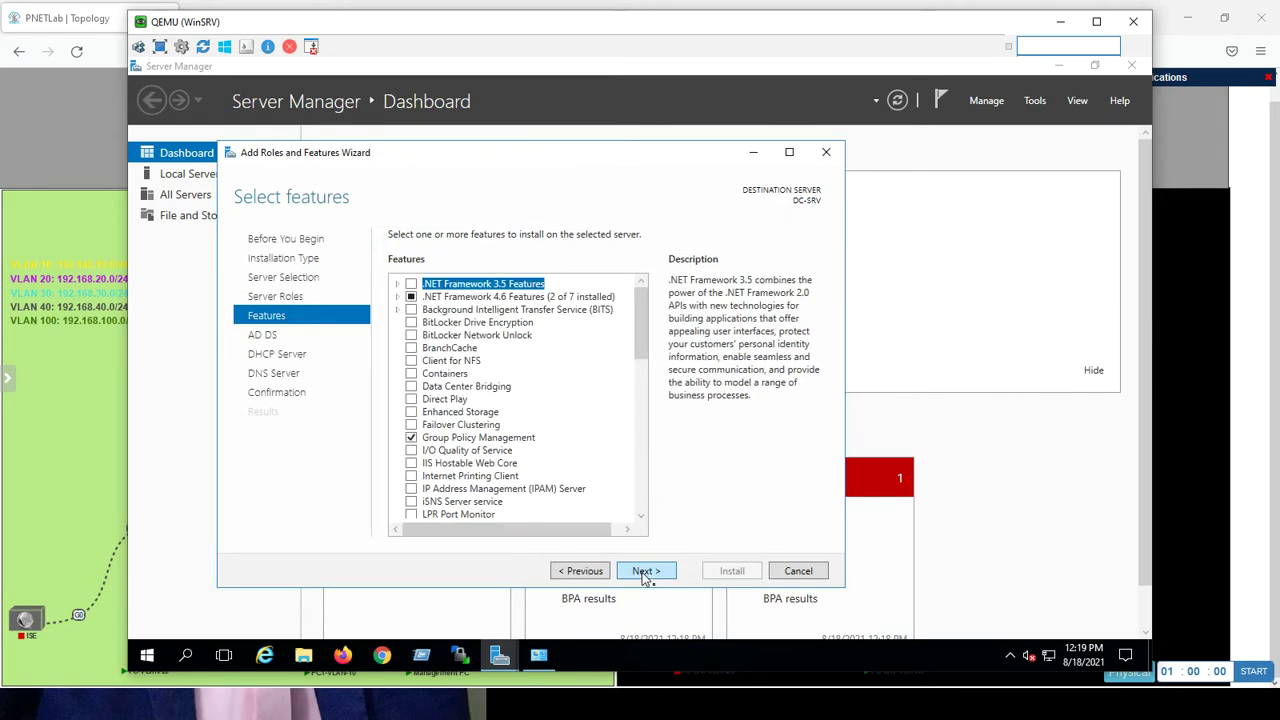
pyautogui.click(645, 572)
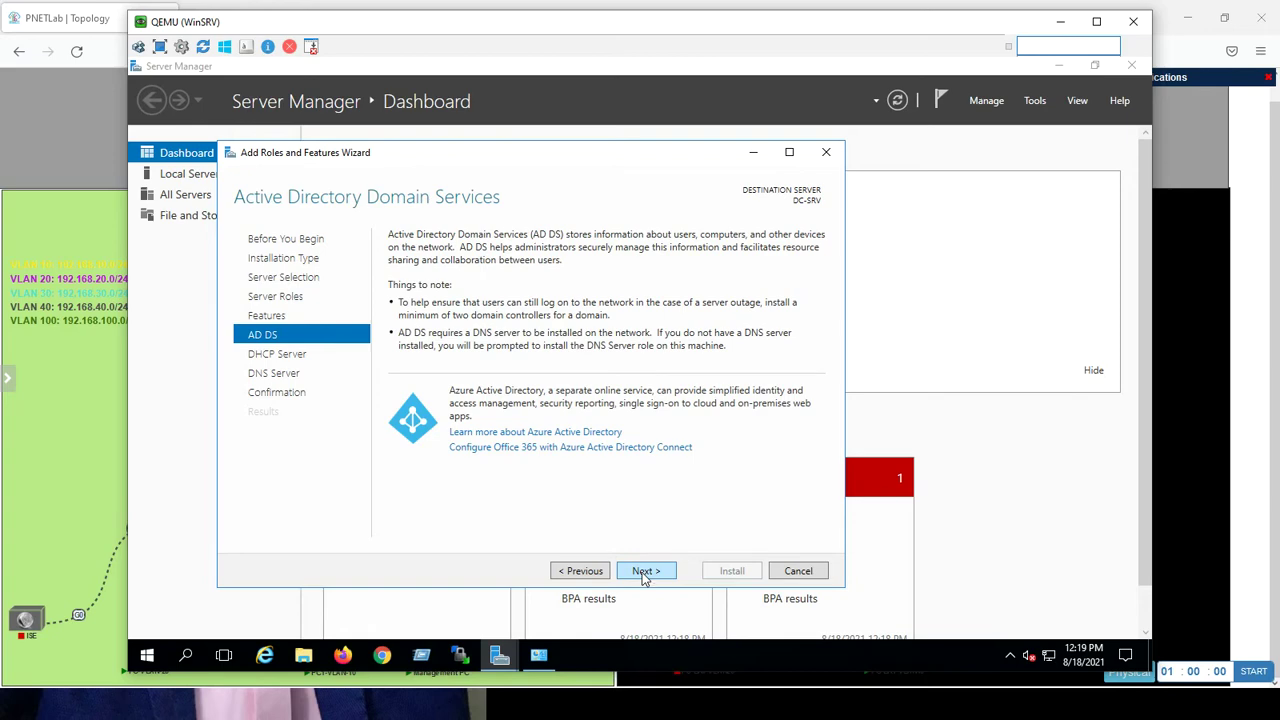
pyautogui.click(645, 572)
pyautogui.click(645, 575)
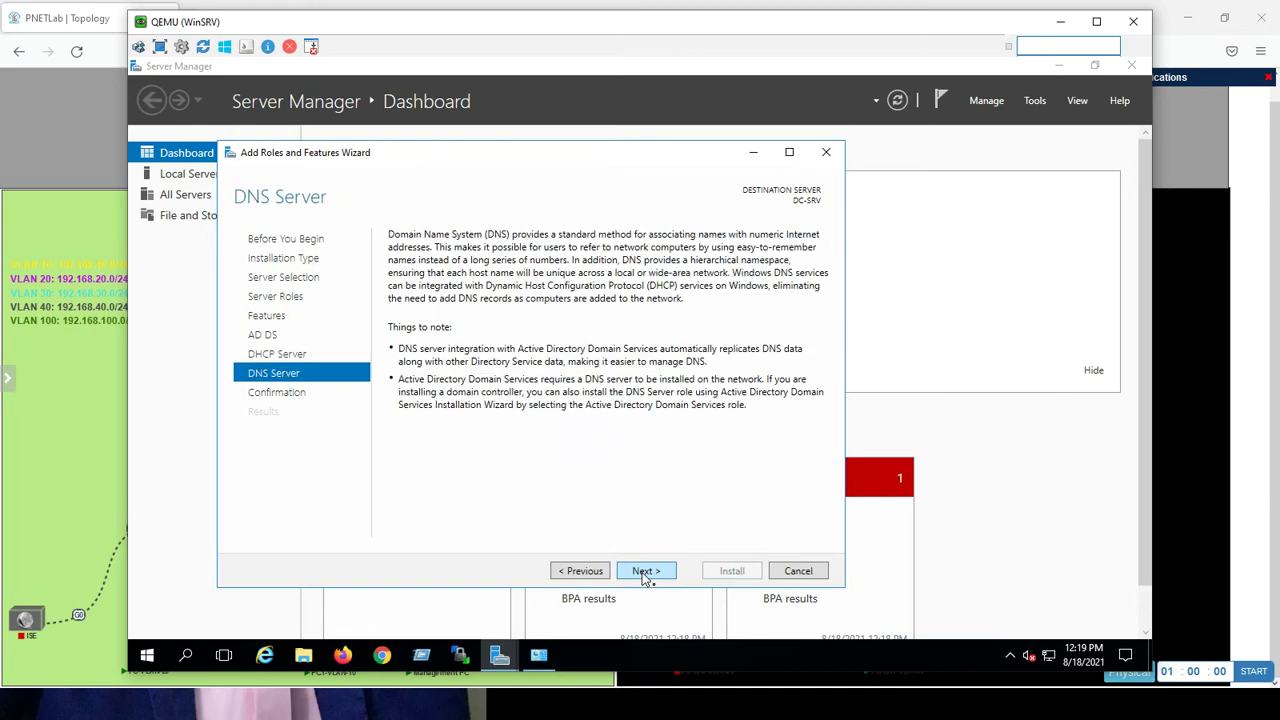
pyautogui.click(645, 575)
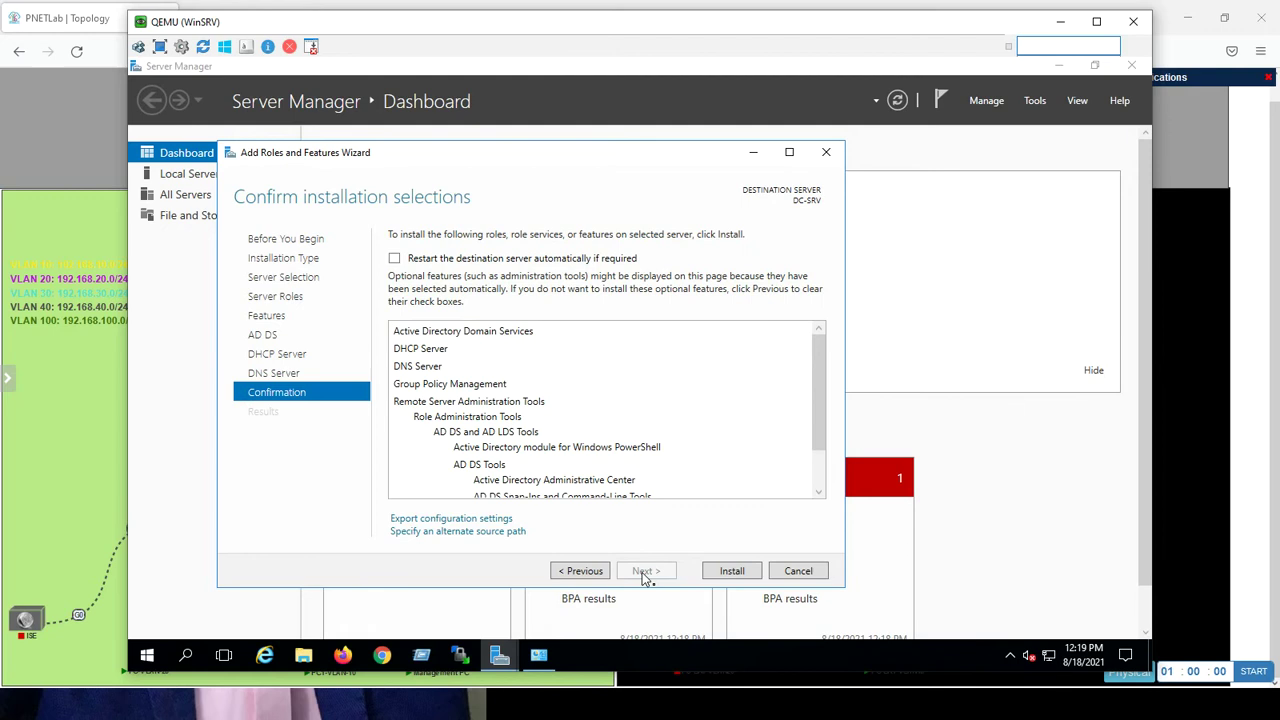
pyautogui.click(722, 578)
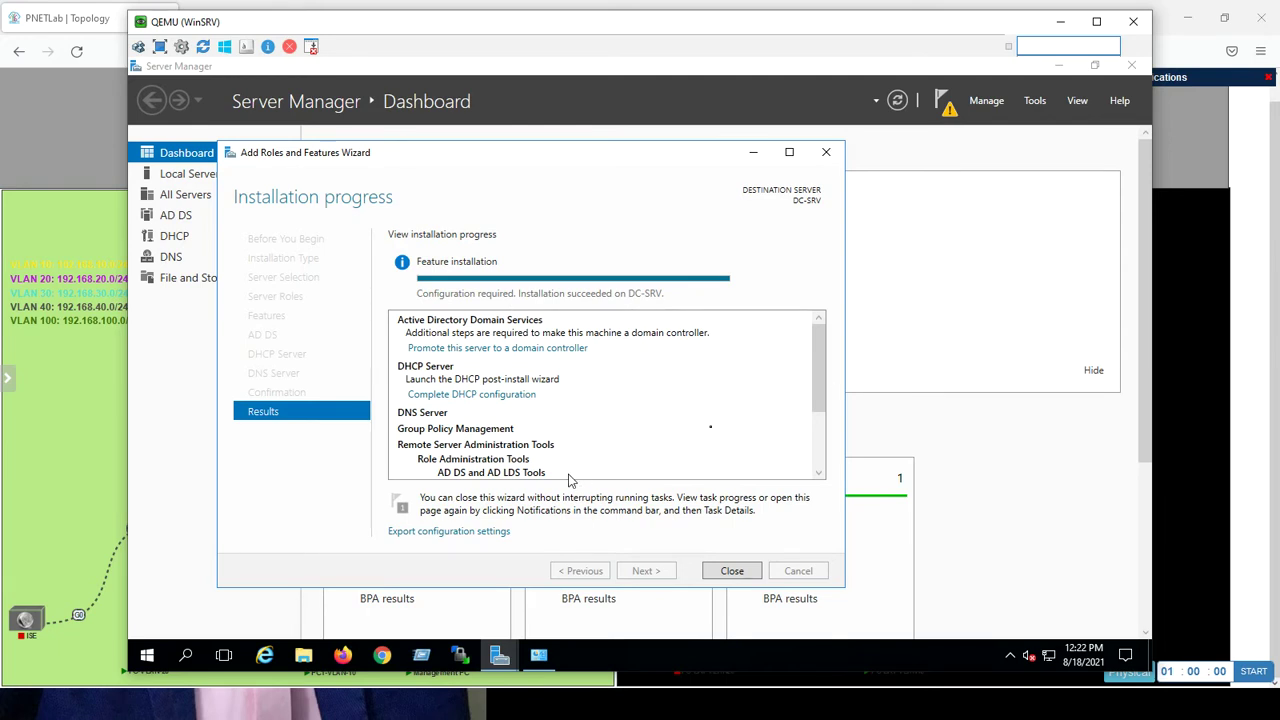
pyautogui.moveTo(819, 378); pyautogui.dragTo(793, 451)
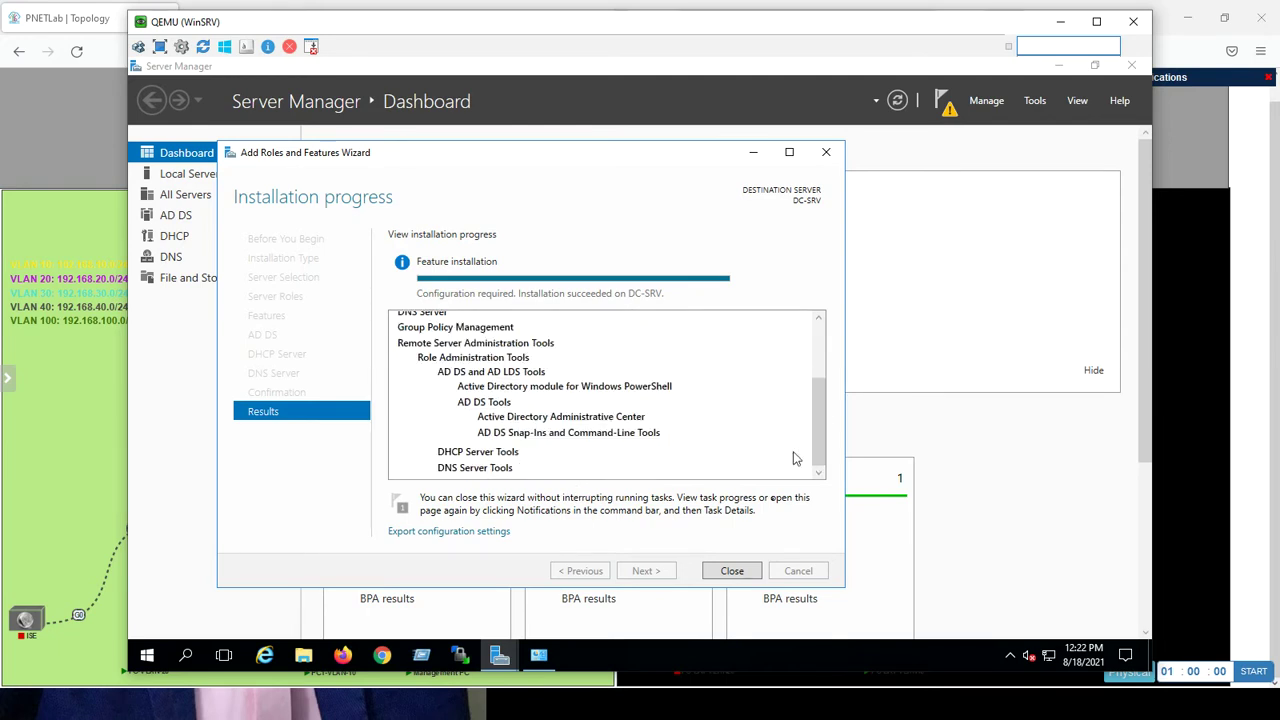
pyautogui.click(731, 572)
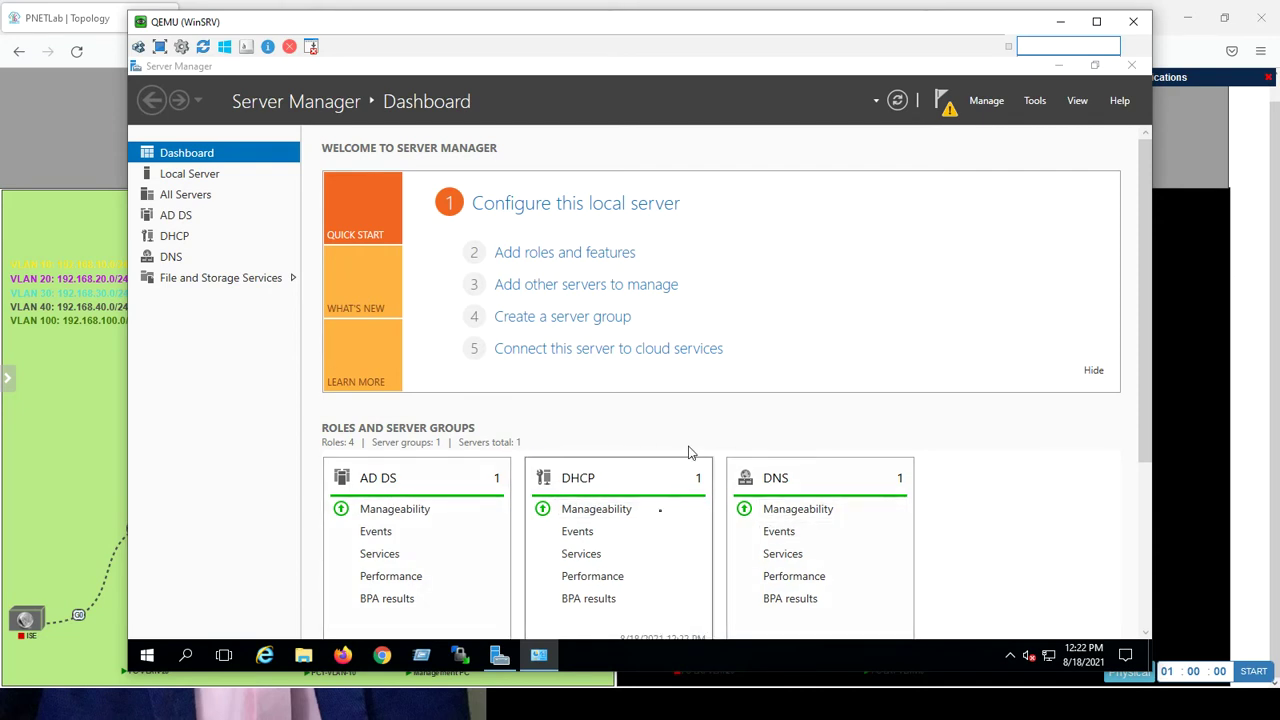
# Start promoting the server to a domain controller in a new forest with root domain name CCIE.LOCAL
pyautogui.click(949, 114)
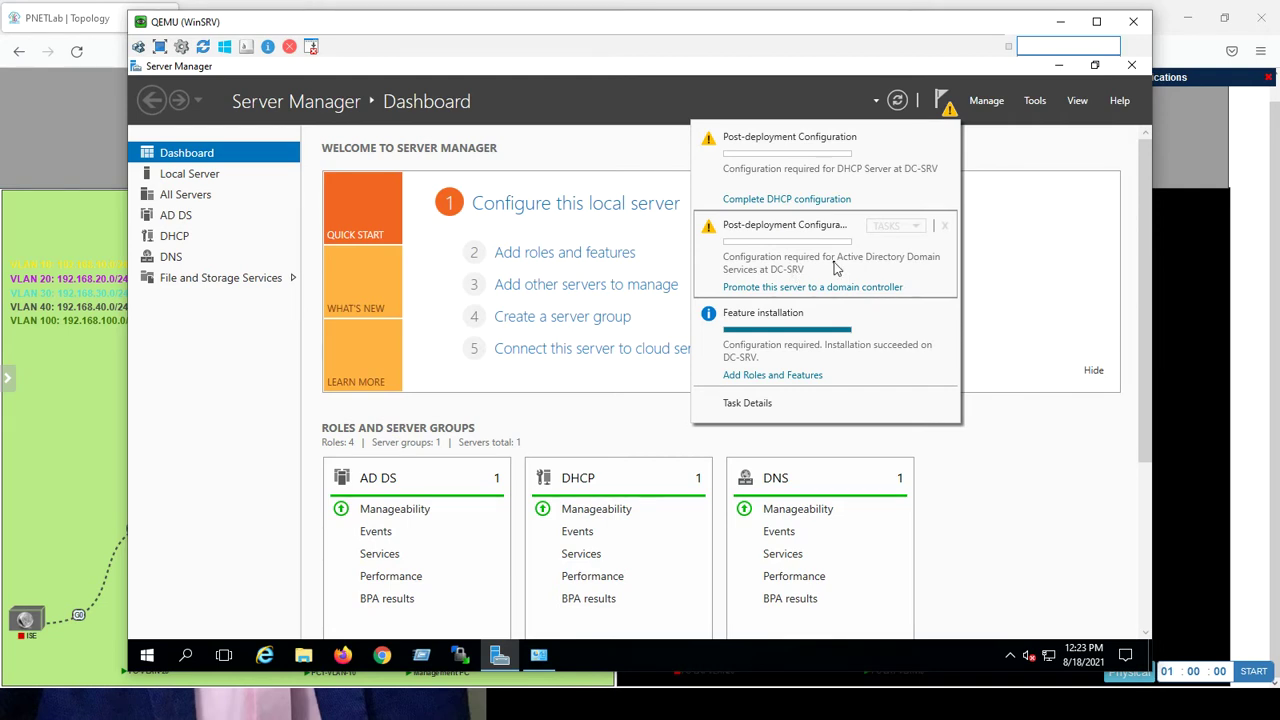
pyautogui.click(790, 289)
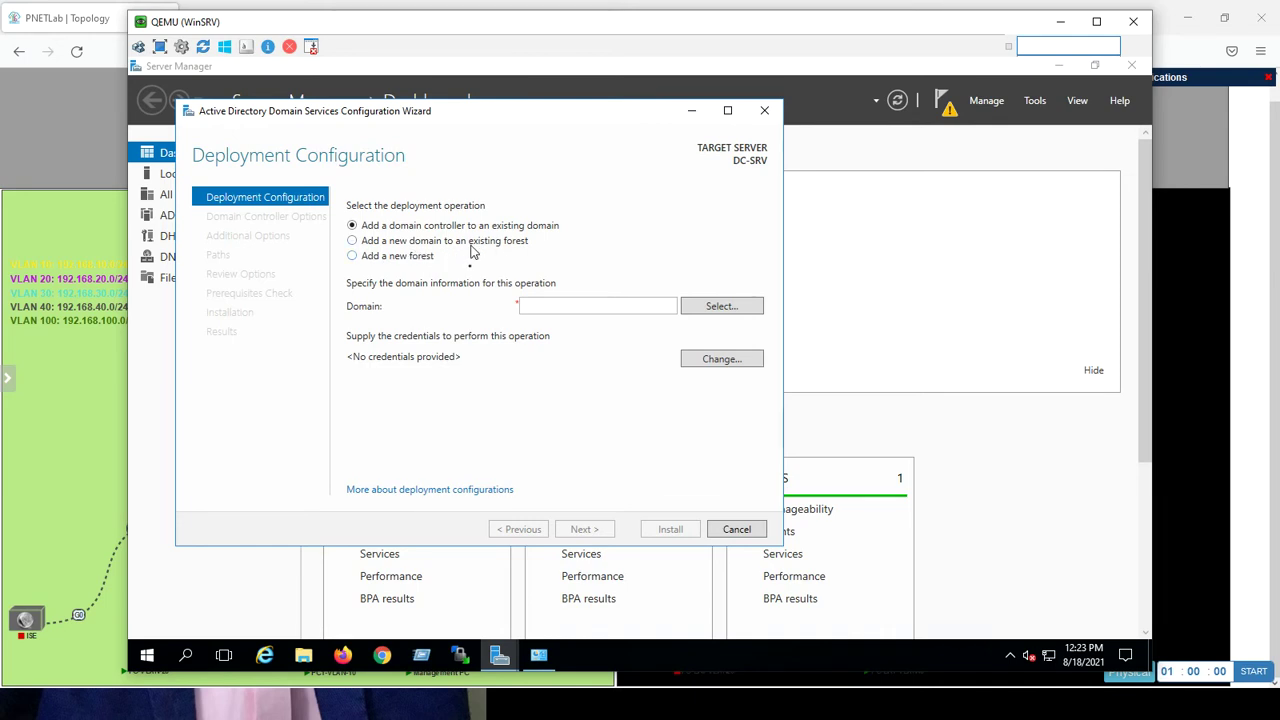
pyautogui.click(353, 257)
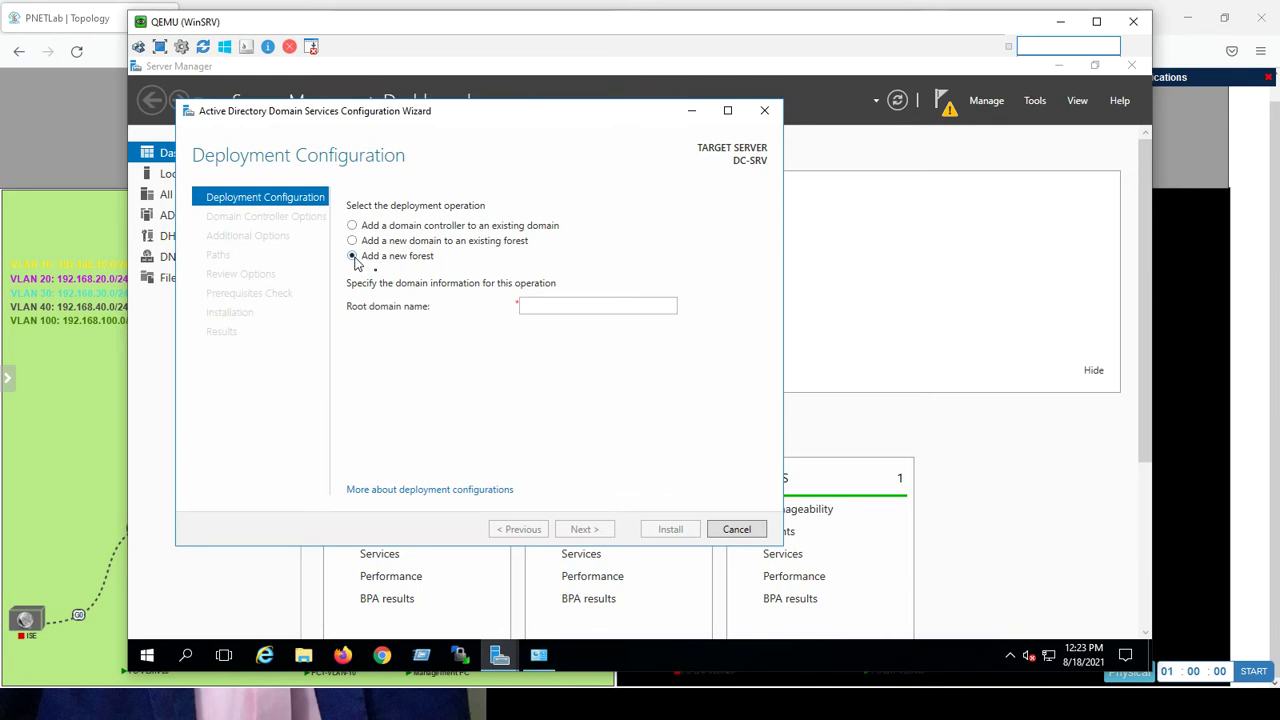
pyautogui.click(536, 305)
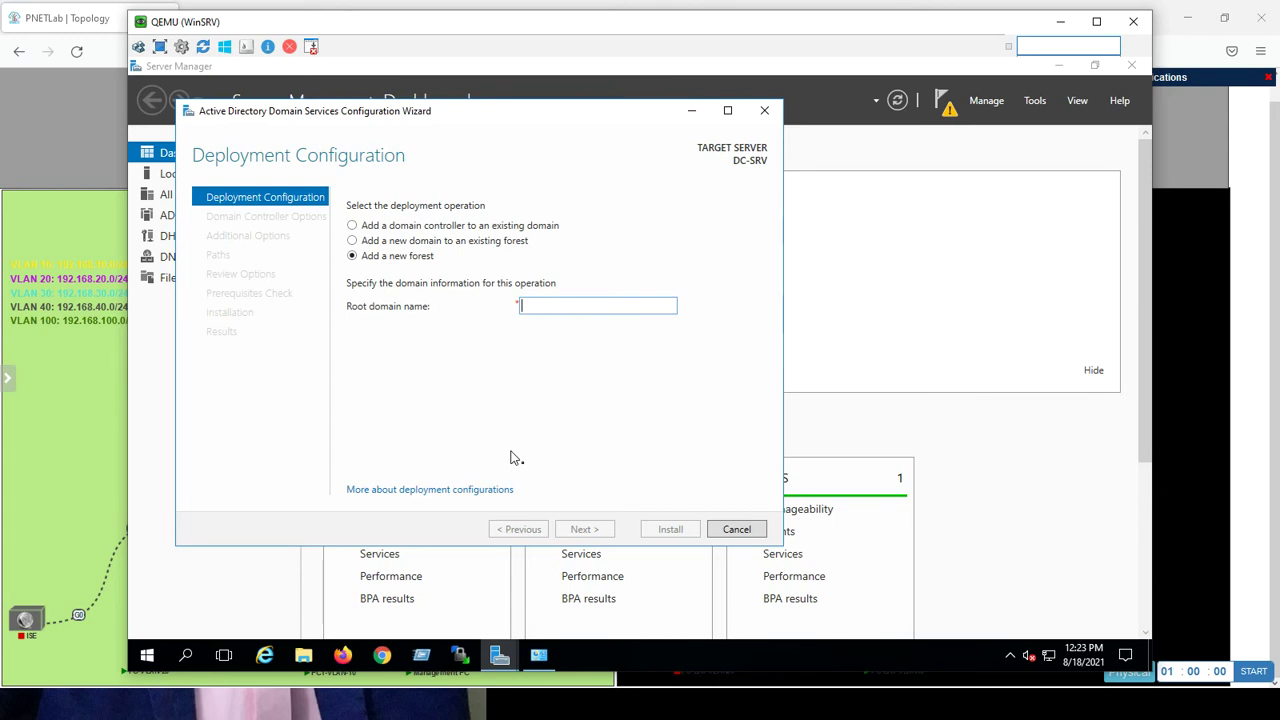
pyautogui.write('CCIE')
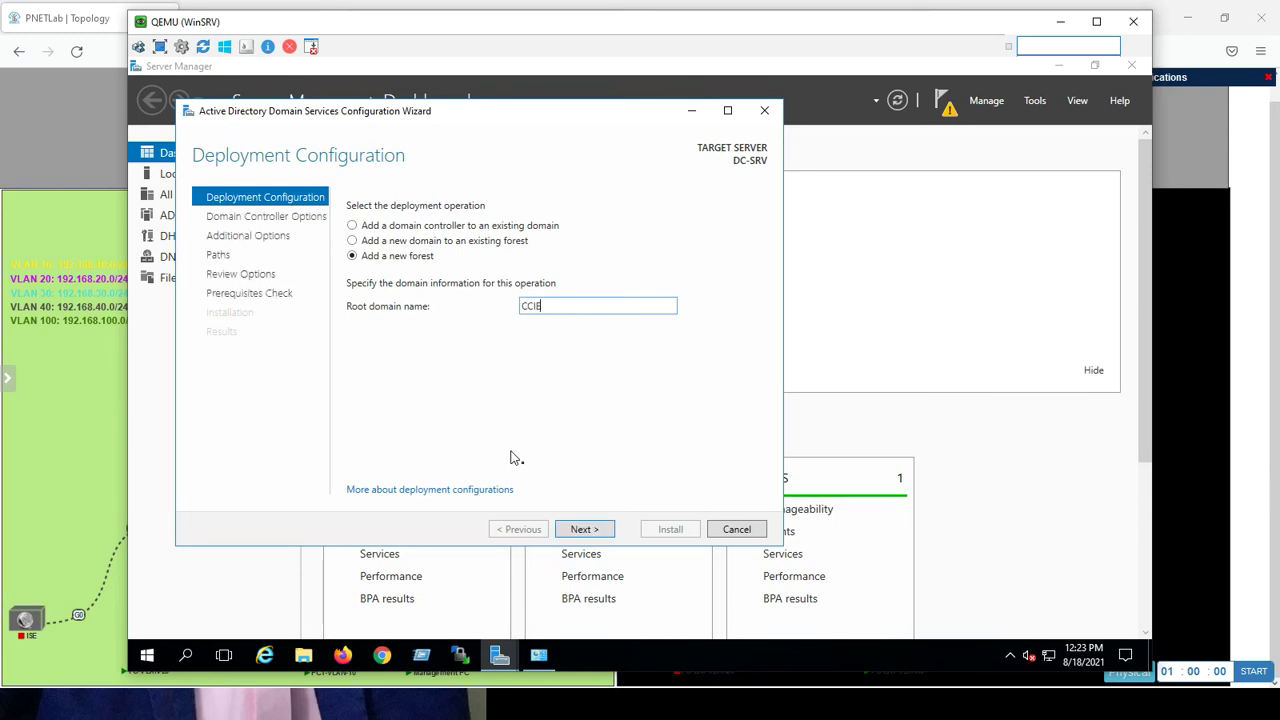
pyautogui.write('.LOCAL')
pyautogui.click(586, 530)
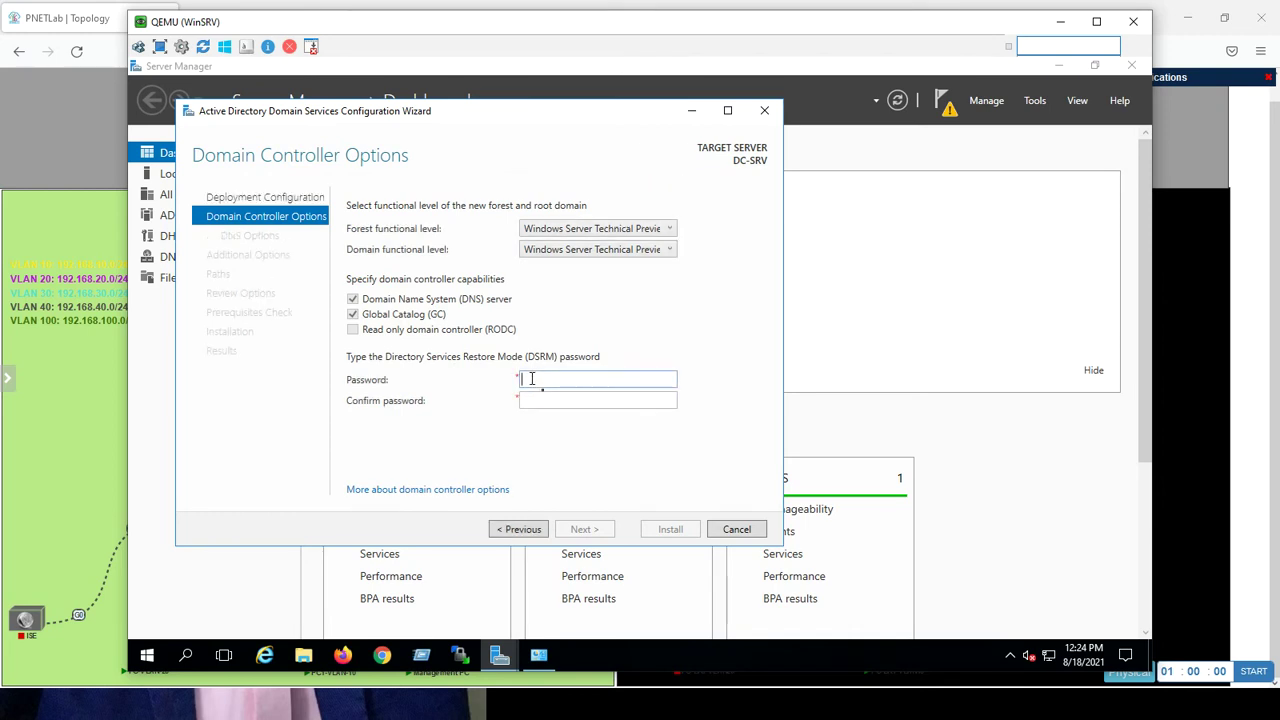
# Enter and confirm the Directory Services Restore Mode (DSRM) password in the domain controller options
pyautogui.write('••••••••')
pyautogui.press('Tab')
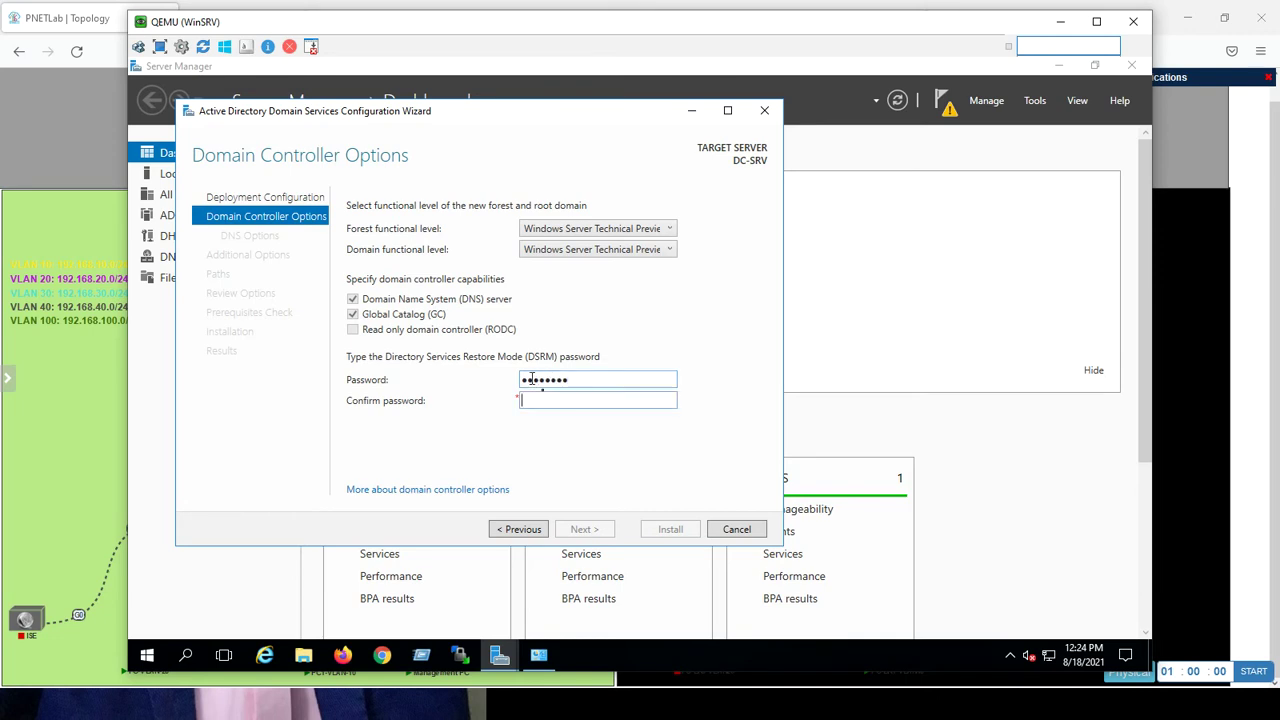
pyautogui.write('••••••••')
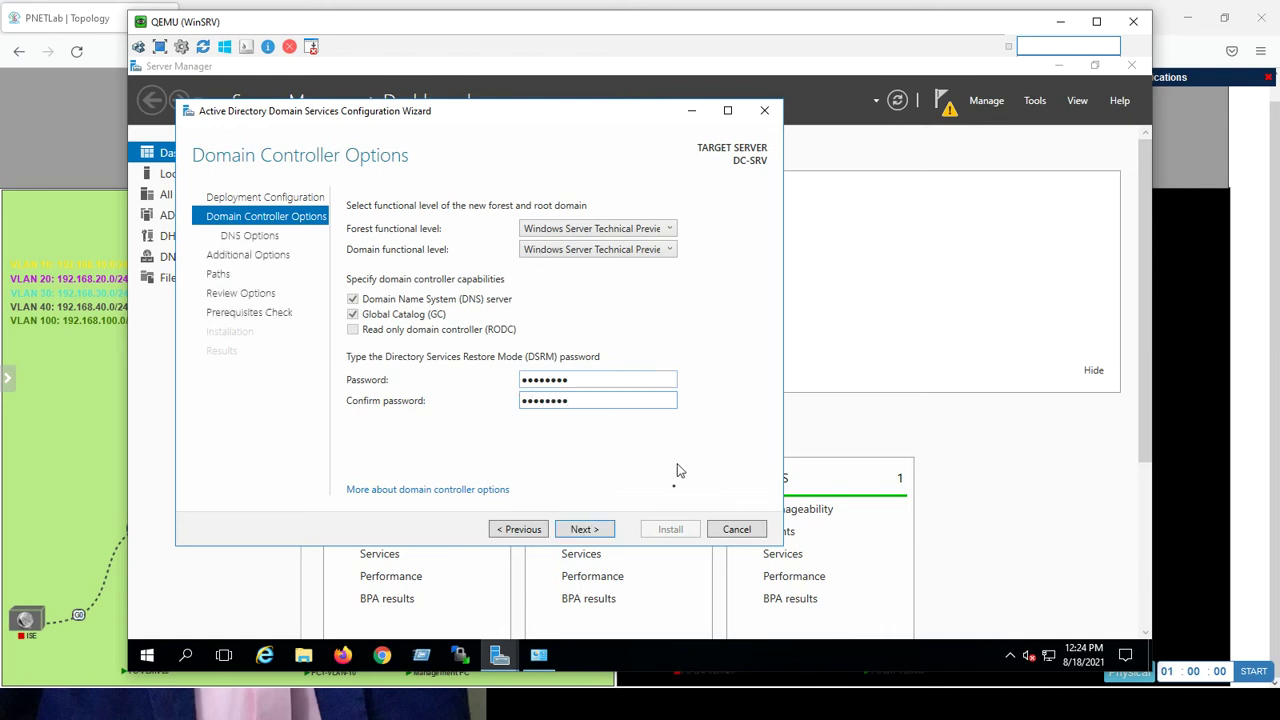
# Keep the default DNS options, NetBIOS name CCIE and AD DS folder paths, run the prerequisites check and install the domain controller
pyautogui.click(588, 530)
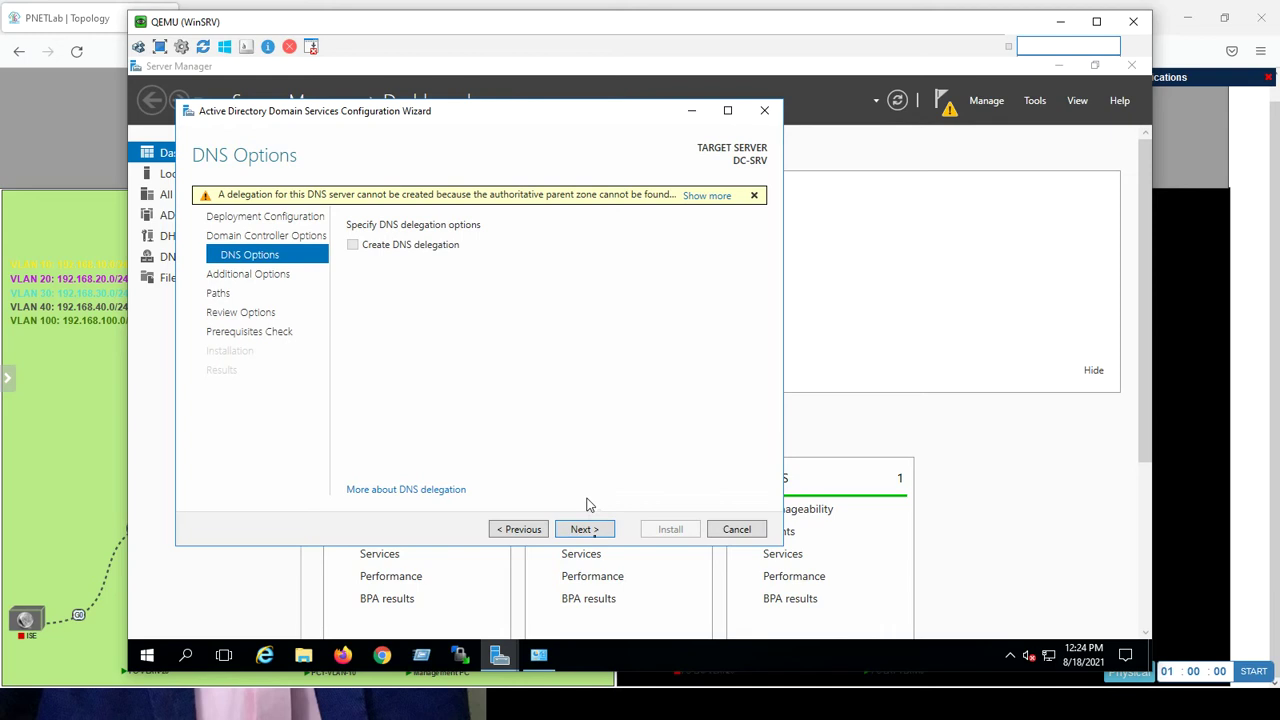
pyautogui.click(586, 531)
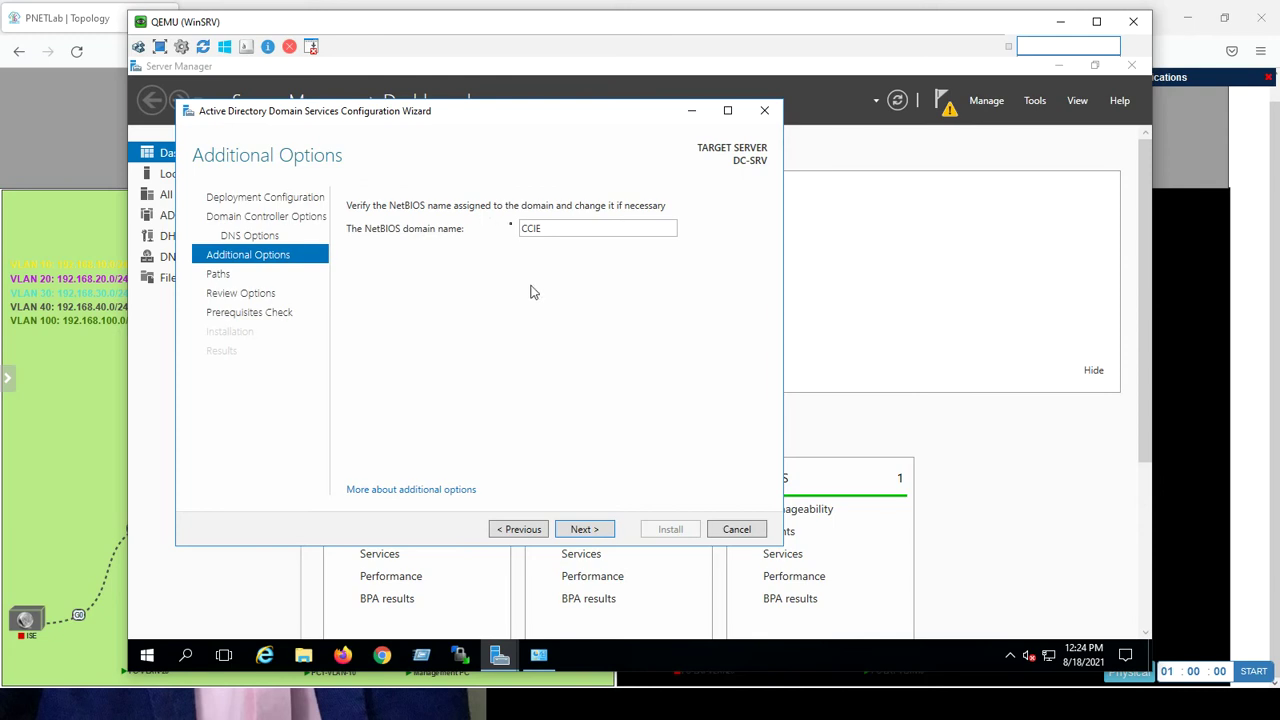
pyautogui.click(578, 536)
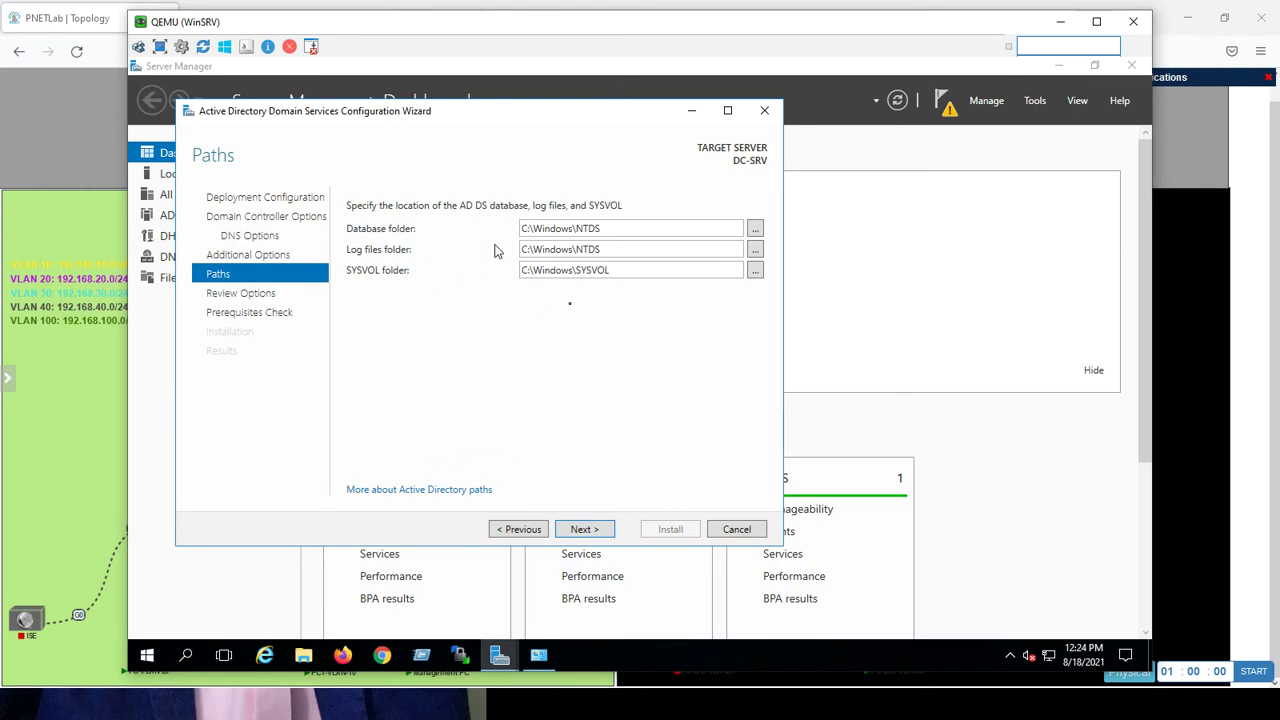
pyautogui.click(586, 530)
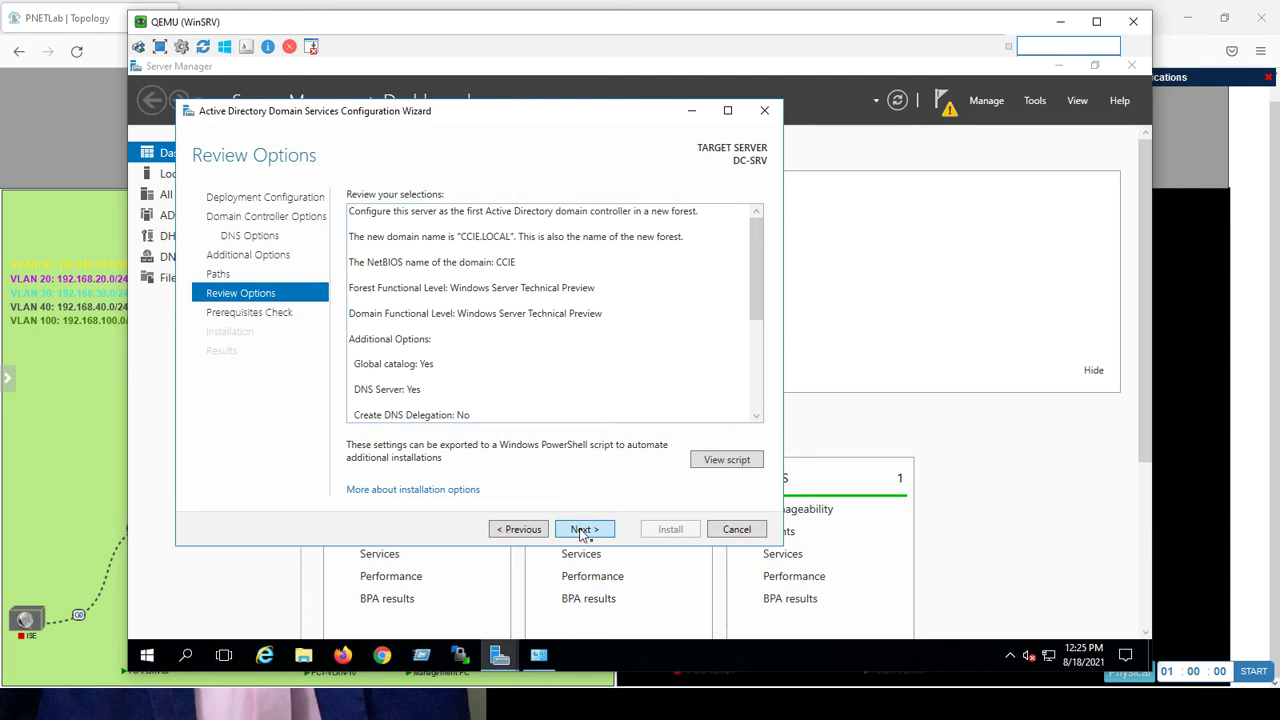
pyautogui.click(583, 530)
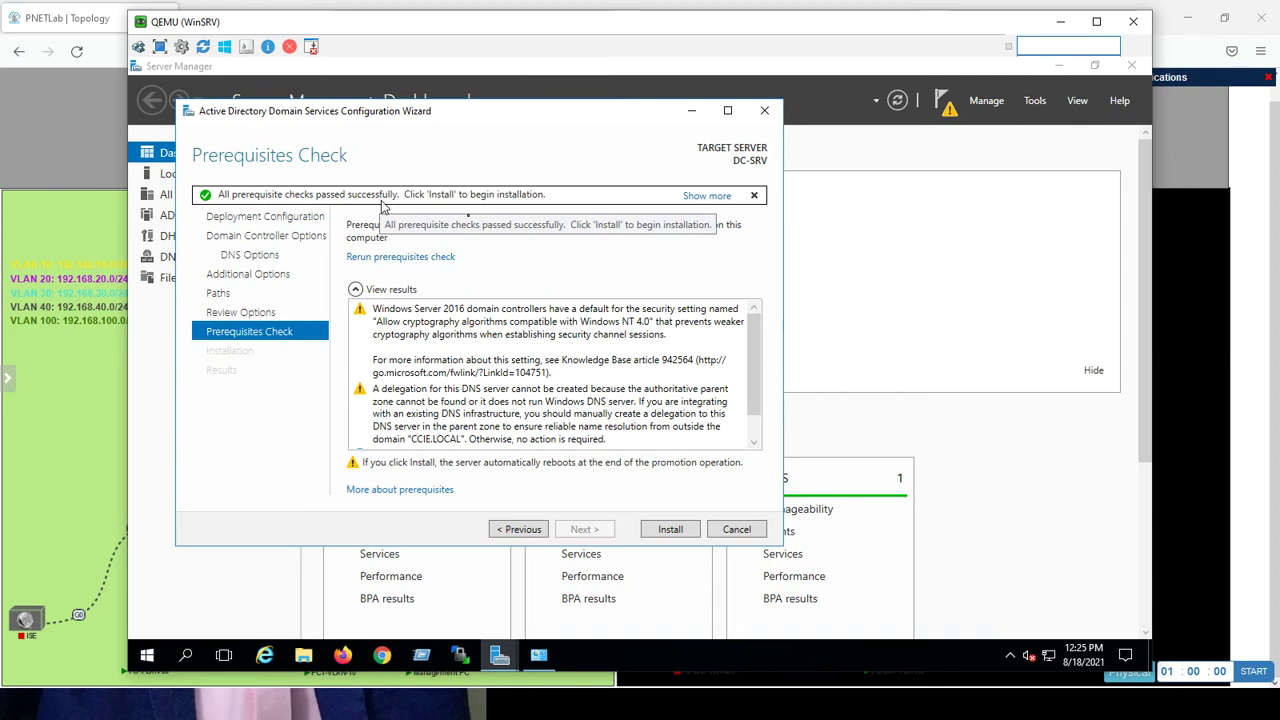
pyautogui.click(664, 529)
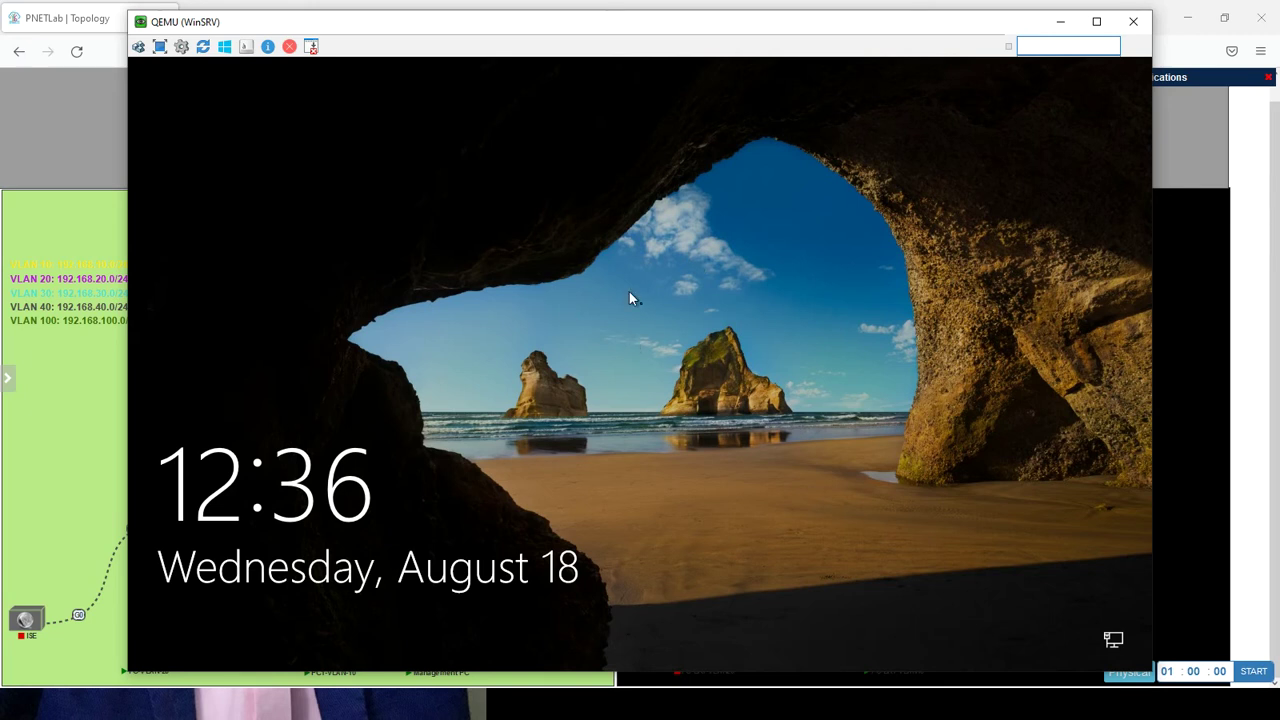
# Sign in to the restarted server with the Admin account's password
pyautogui.click(587, 383)
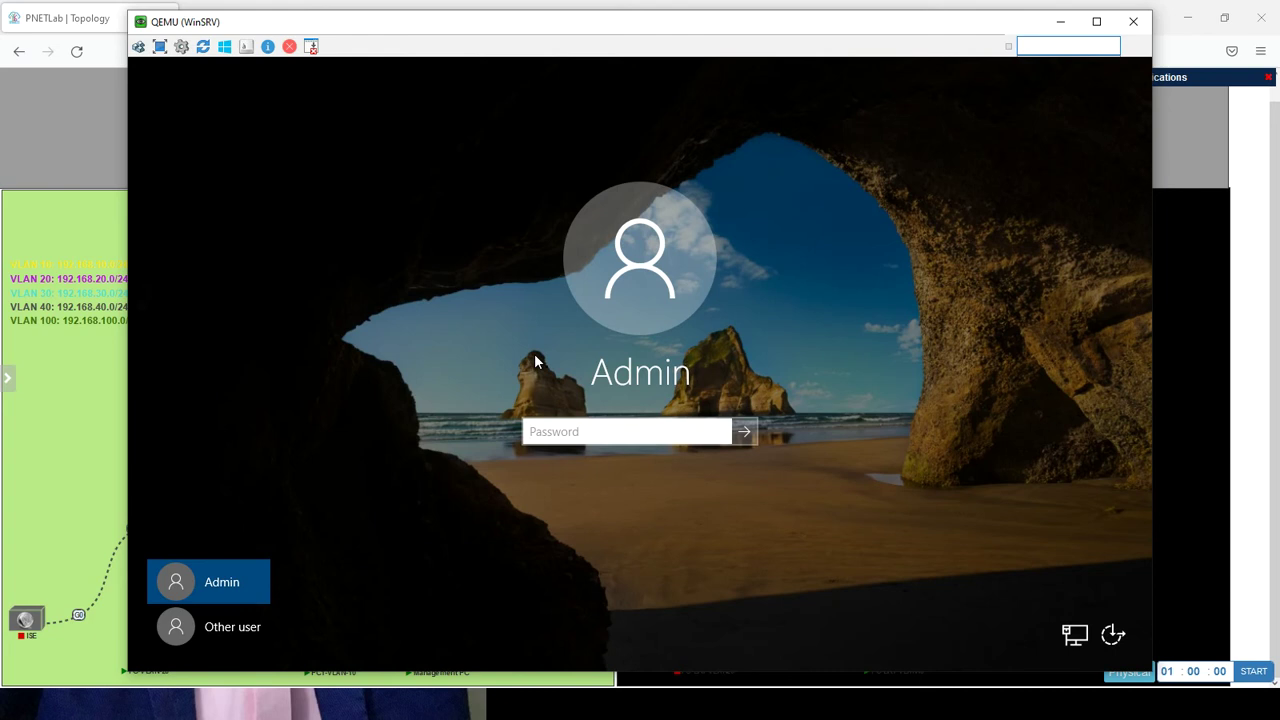
pyautogui.press('Return')
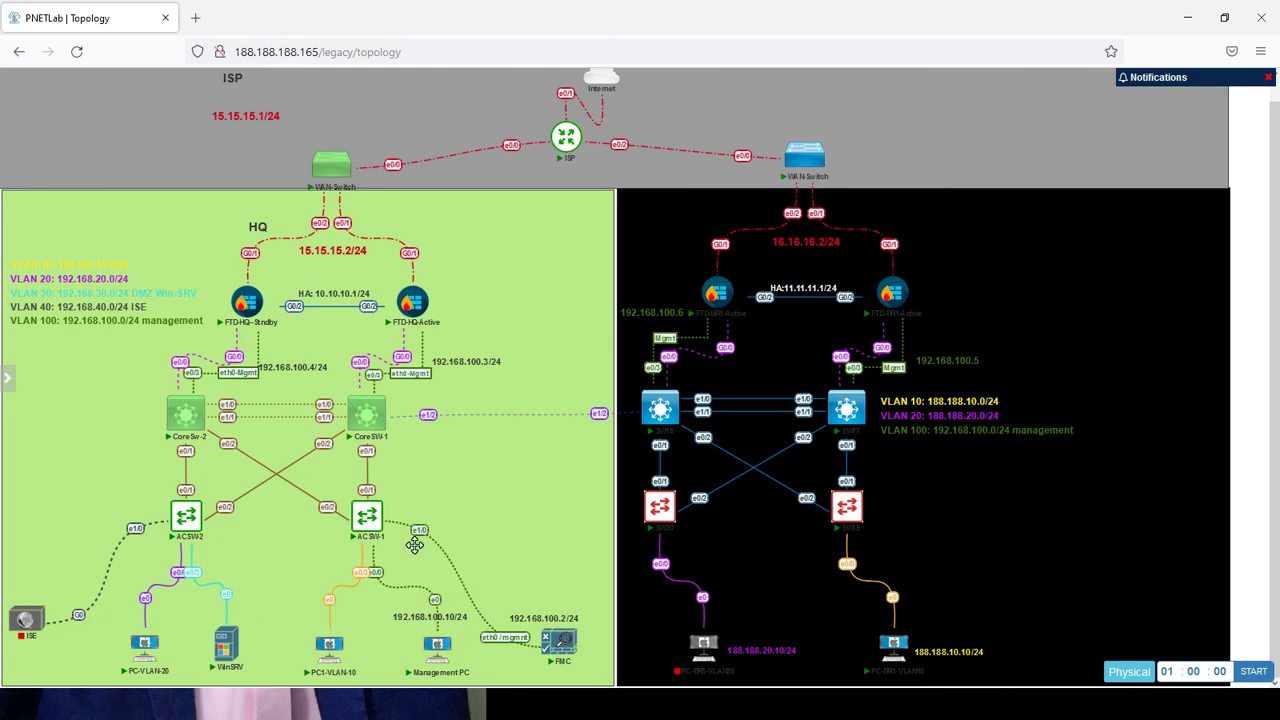
# Check the PNETLab system status for CPU, RAM, swap and disk usage, and return to the WinSRV console
pyautogui.moveTo(8, 440)
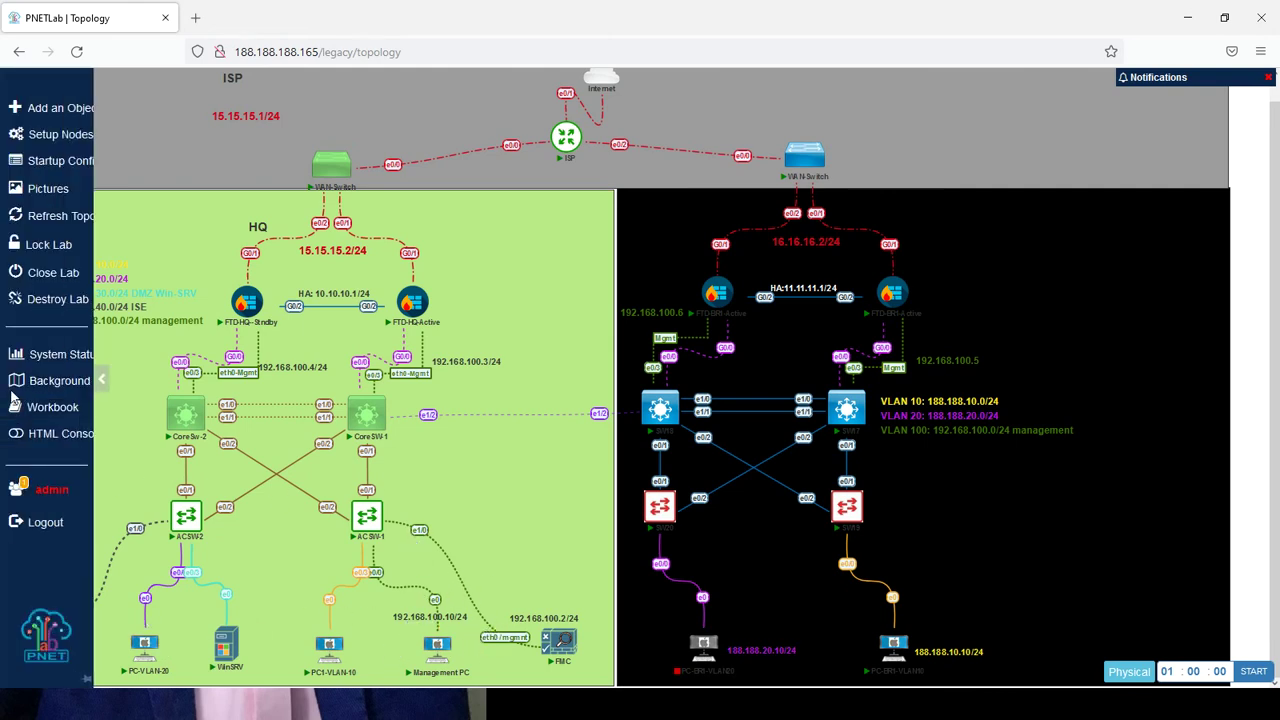
pyautogui.click(82, 358)
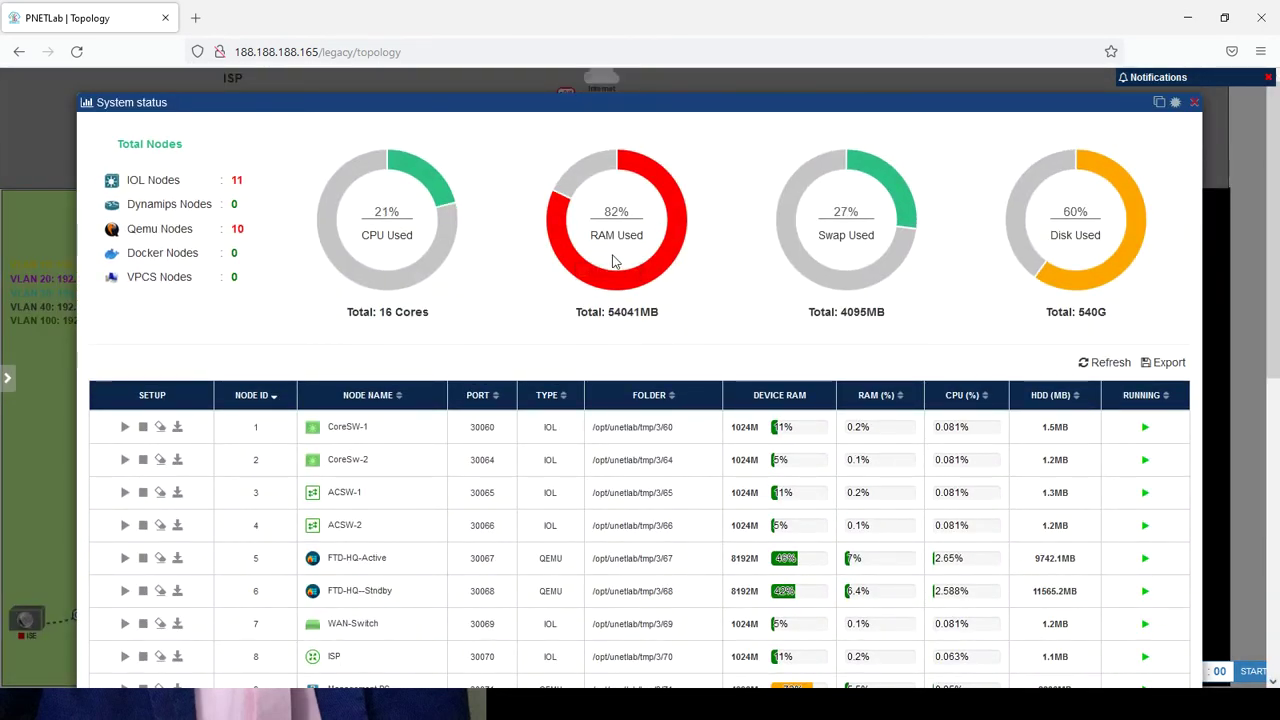
pyautogui.click(1195, 103)
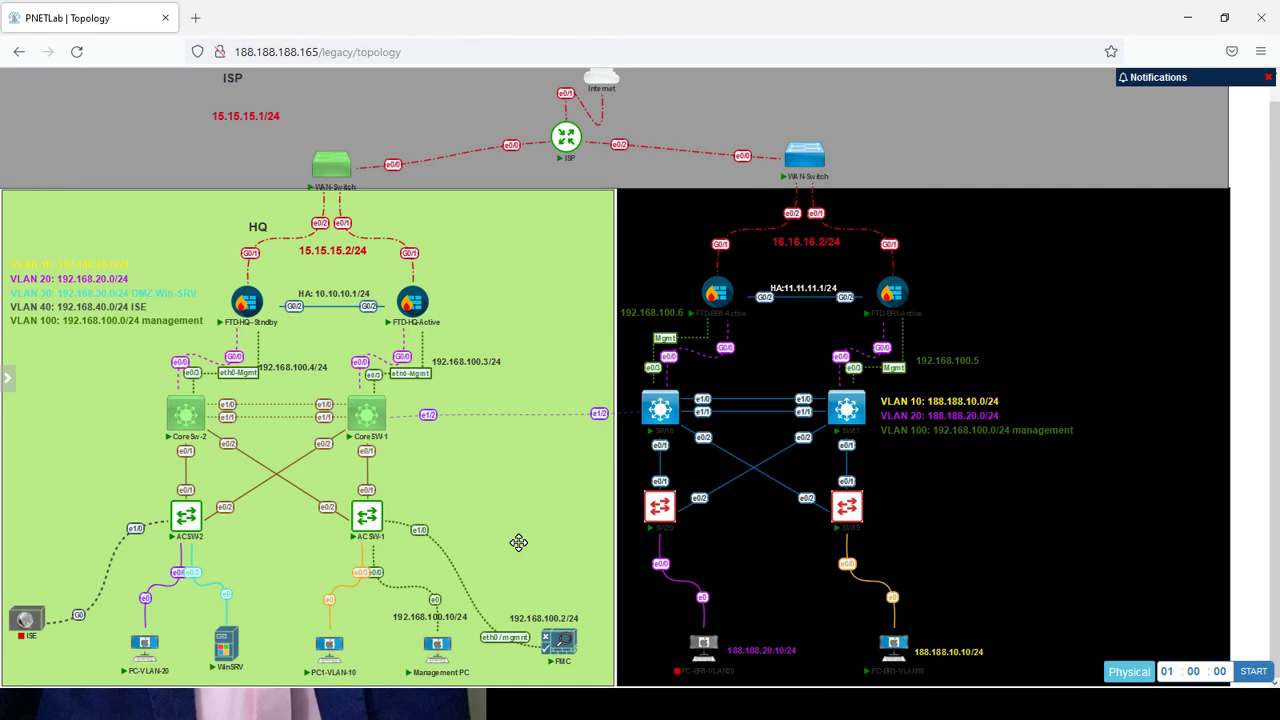
pyautogui.hotkey('alt', 'Tab')
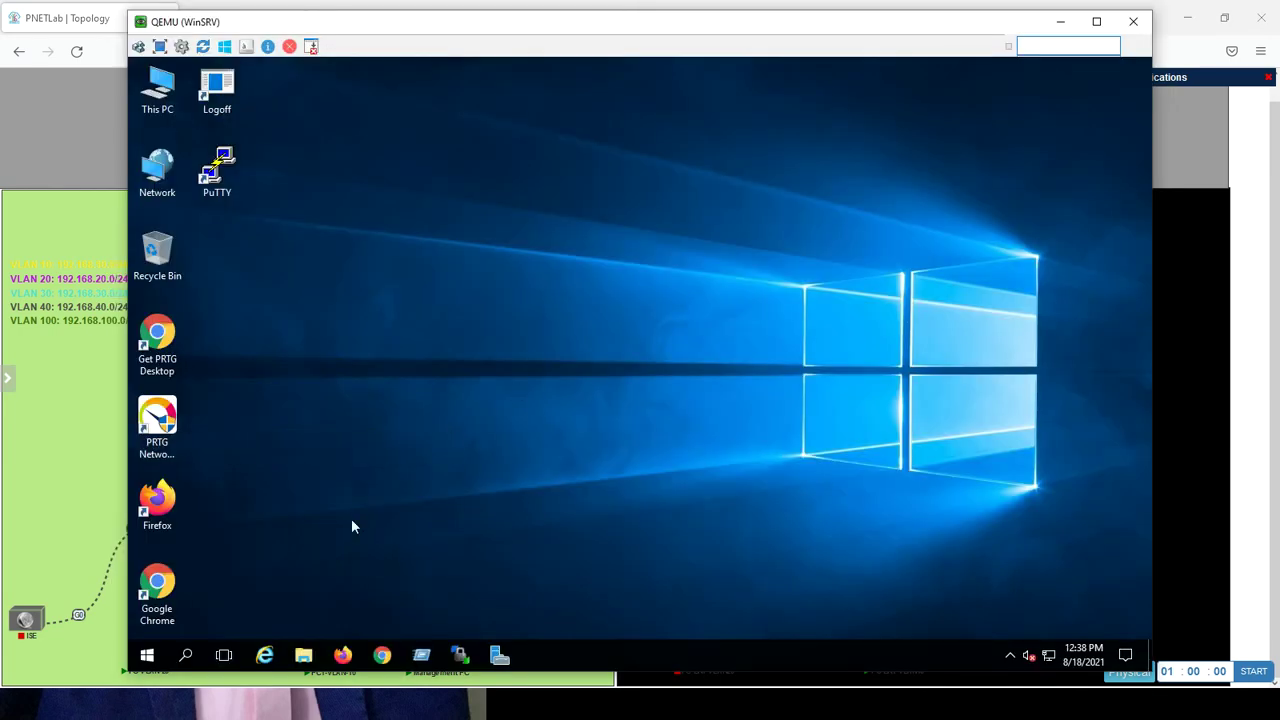
# Open the system properties of This PC to check the server's computer name and domain
pyautogui.rightClick(155, 100)
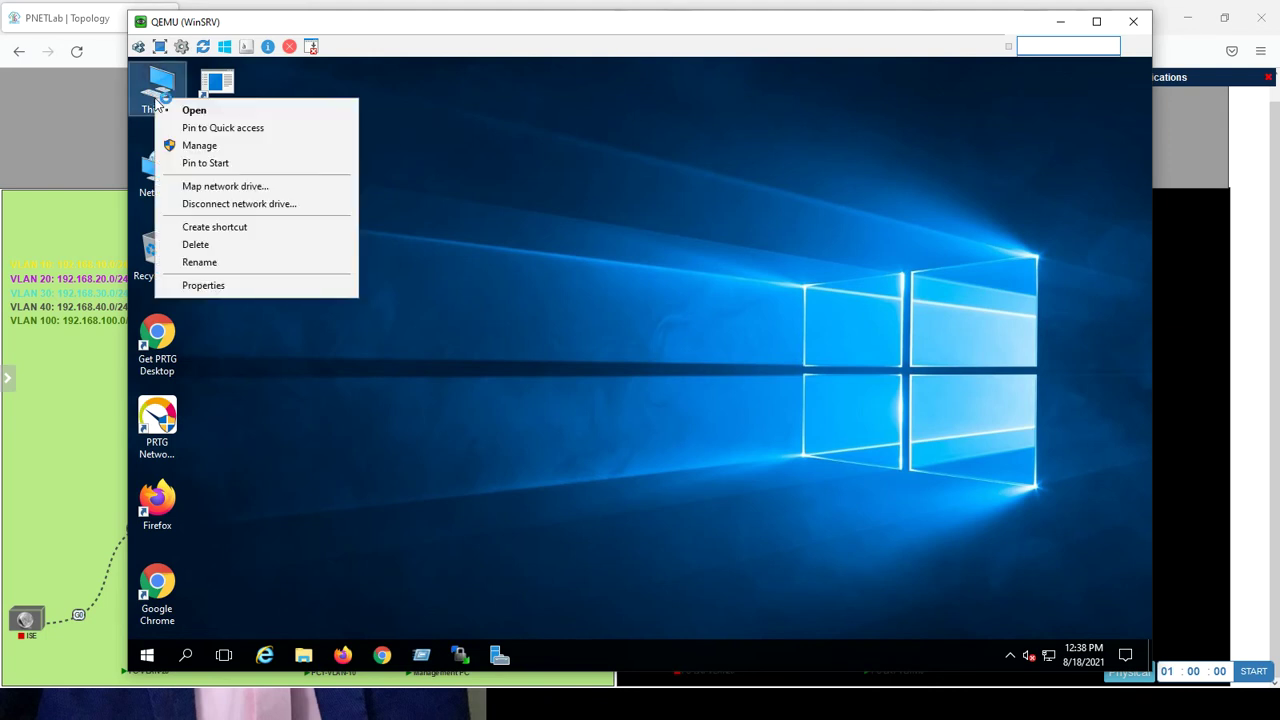
pyautogui.click(205, 286)
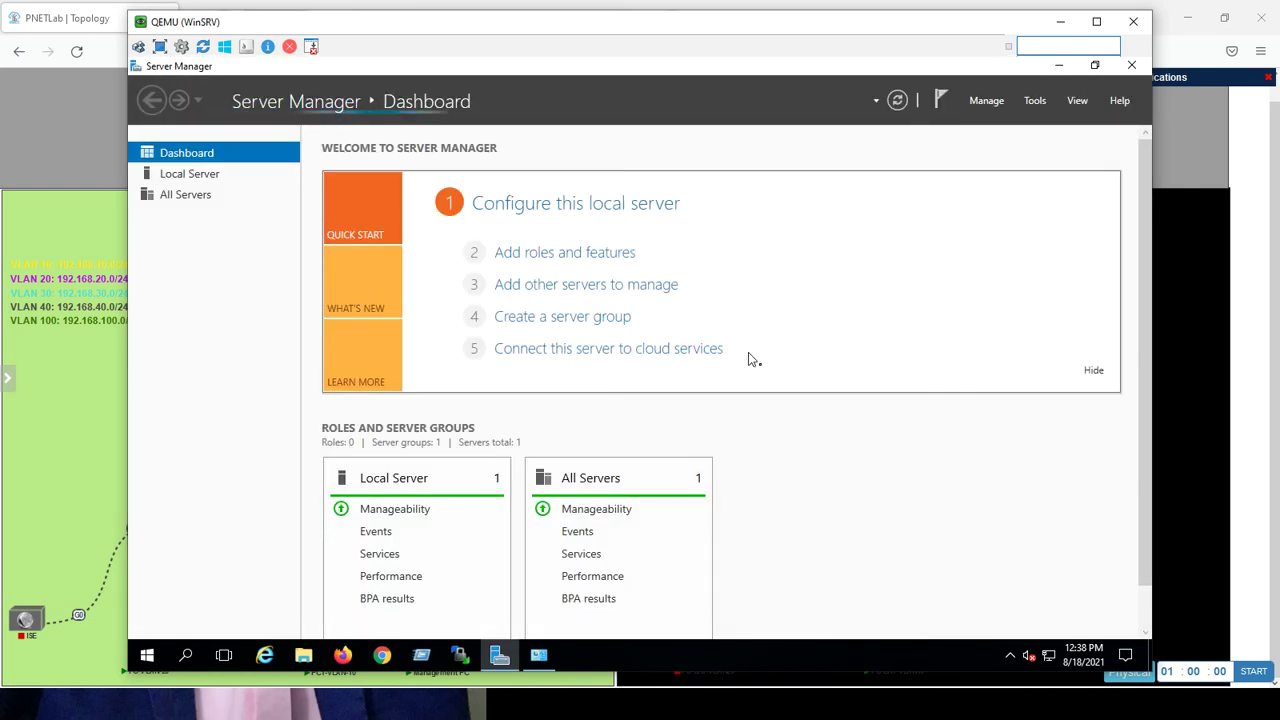
# Open Active Directory Users and Computers from Server Manager and display the Users container of the CCIE.LOCAL domain
pyautogui.click(1032, 102)
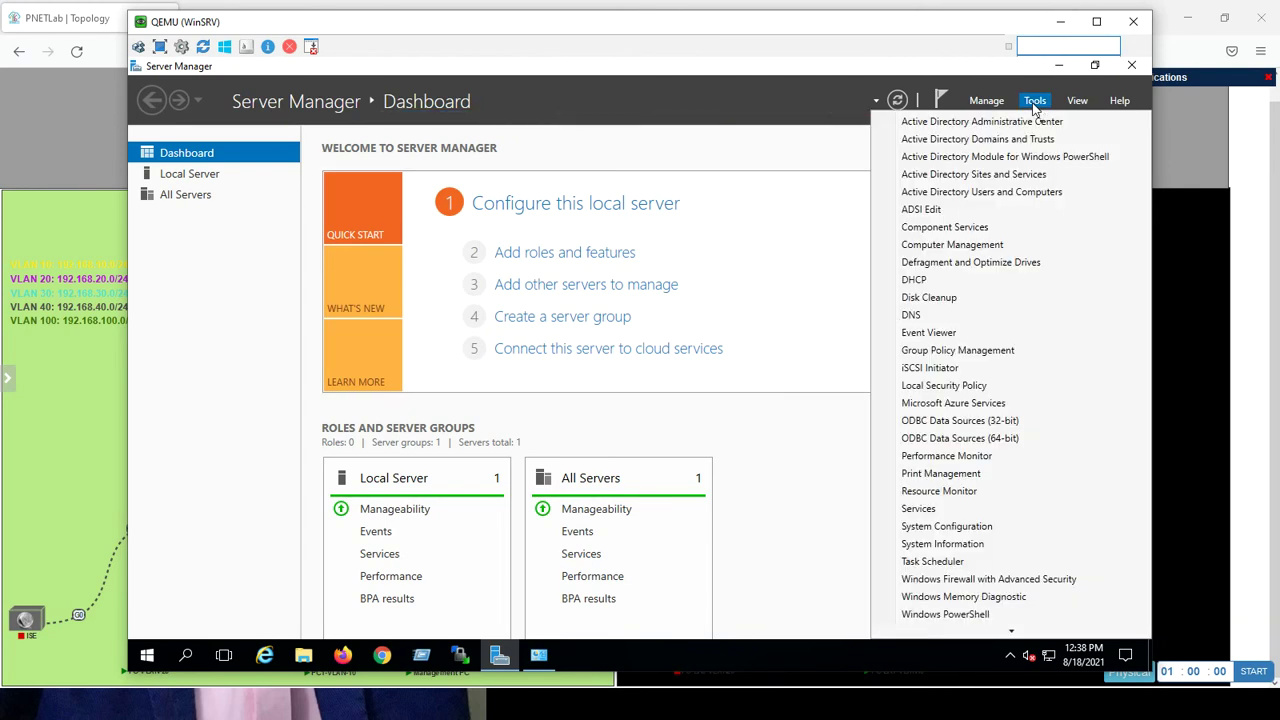
pyautogui.click(1000, 192)
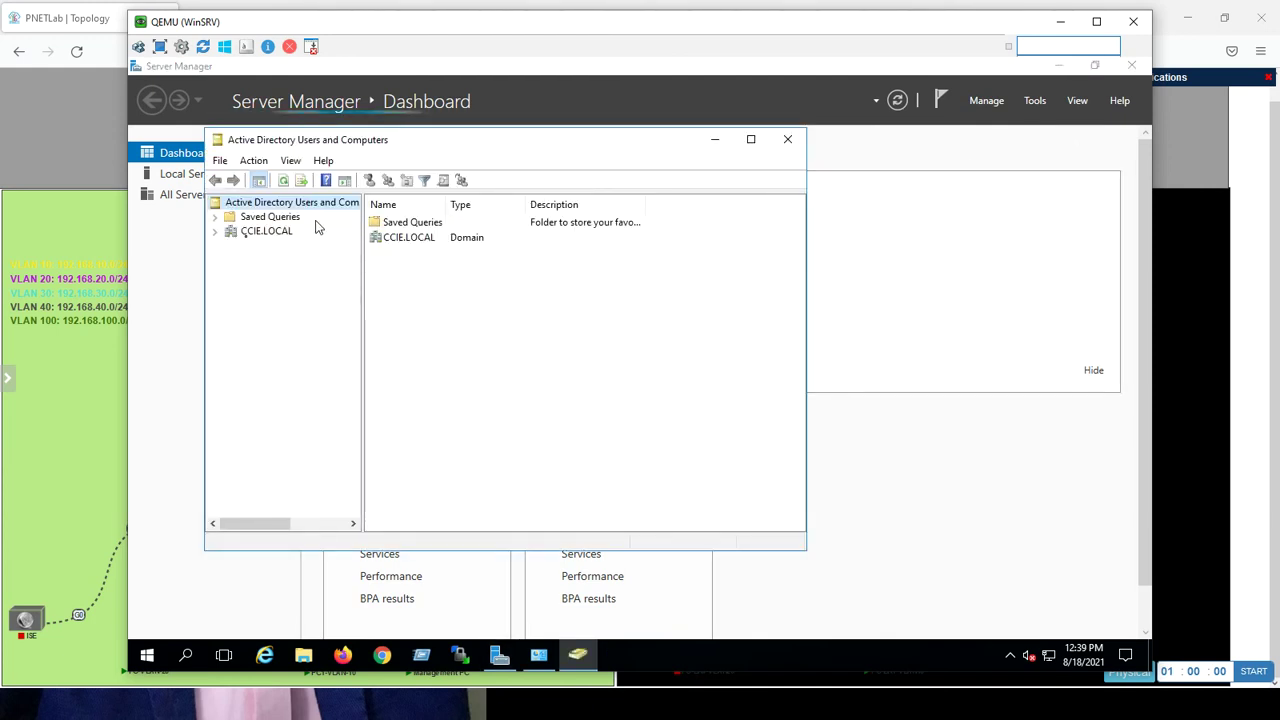
pyautogui.click(215, 232)
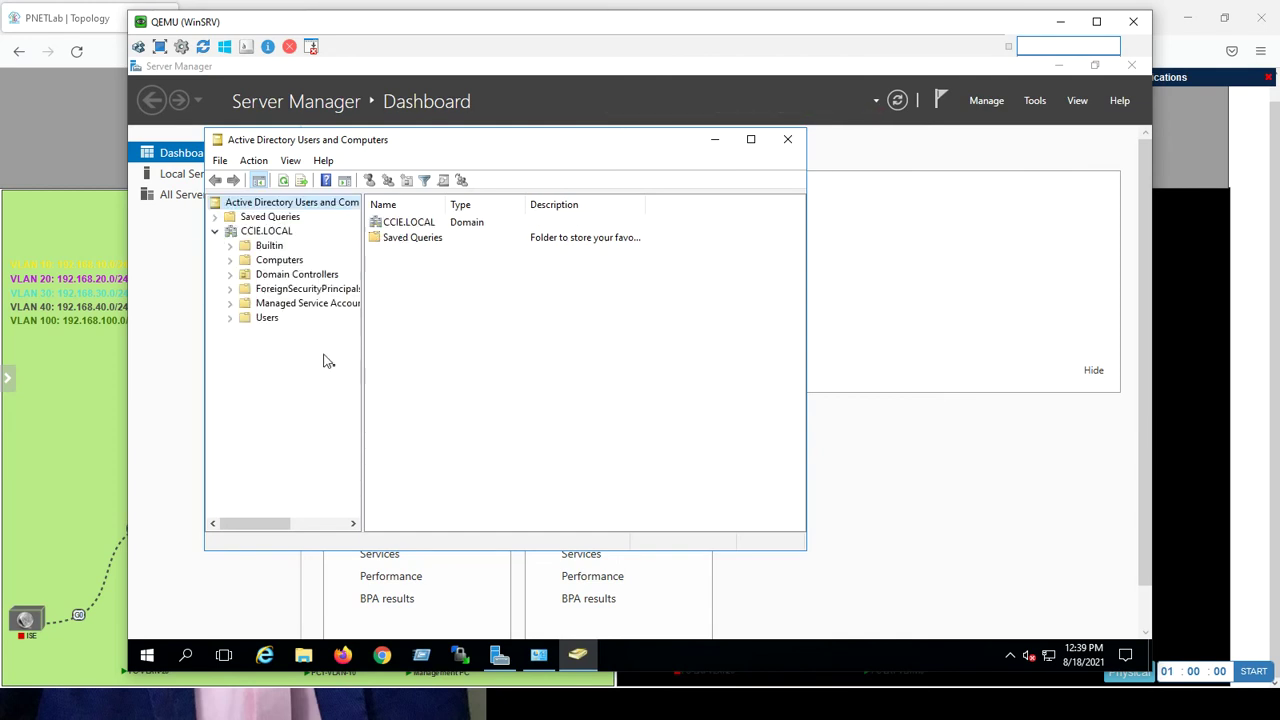
pyautogui.click(268, 319)
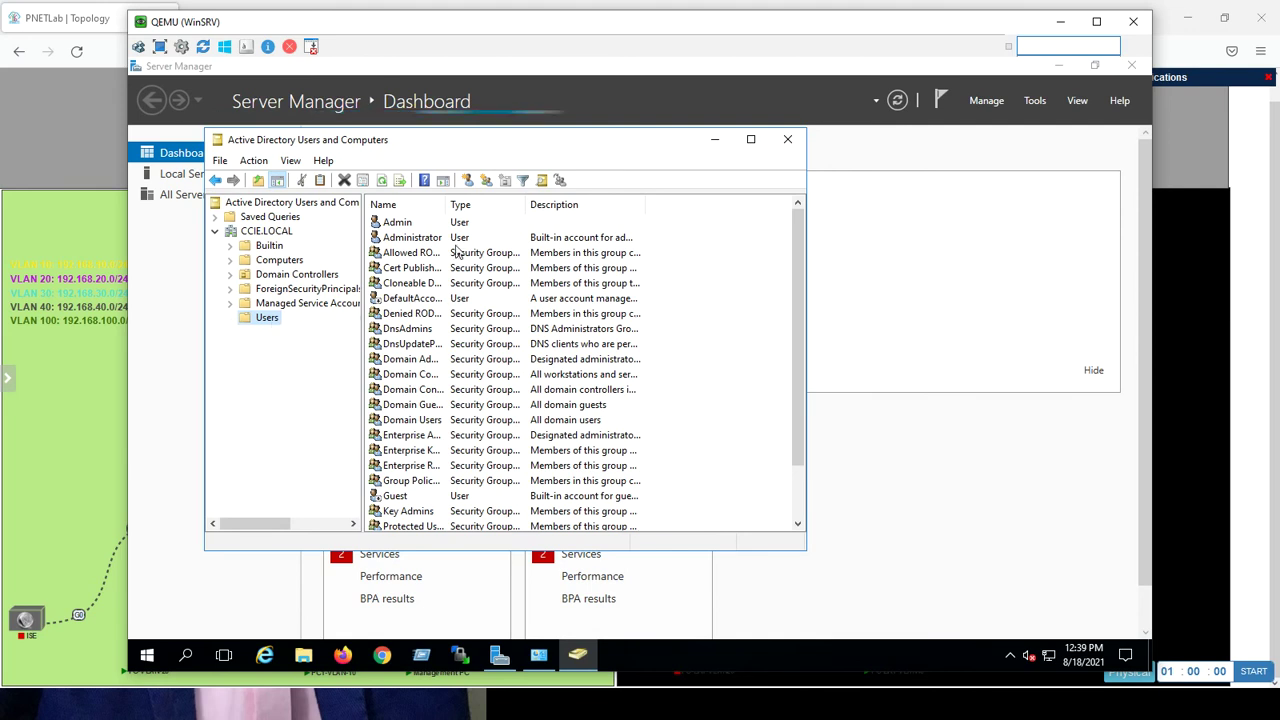
# Reset the domain Administrator's password, entering and confirming the new password, without requiring a password change at next logon
pyautogui.click(421, 243)
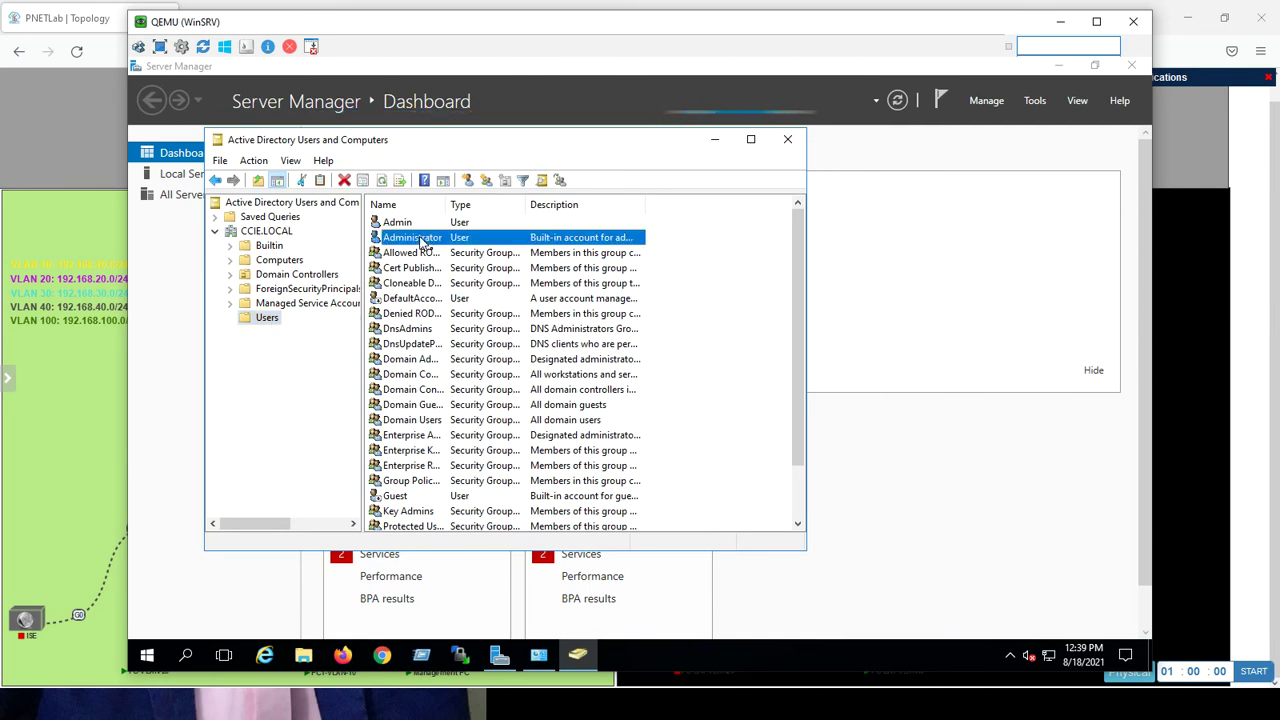
pyautogui.rightClick(421, 242)
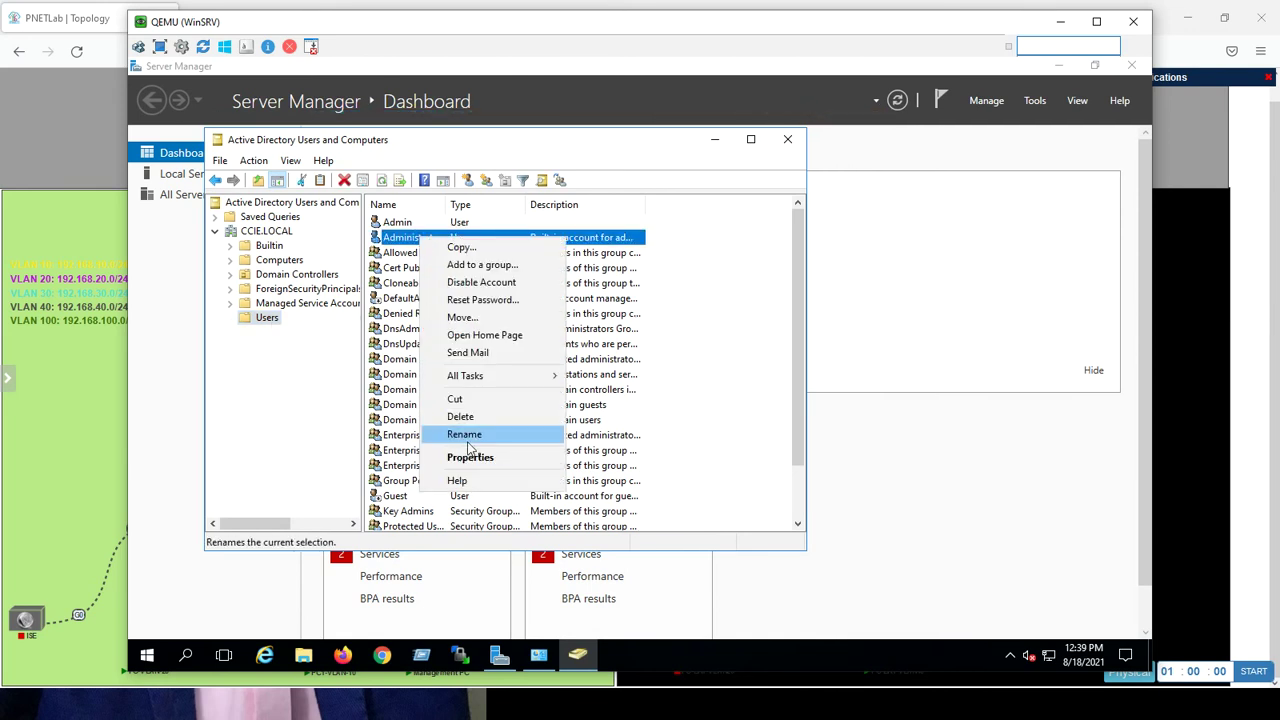
pyautogui.click(488, 302)
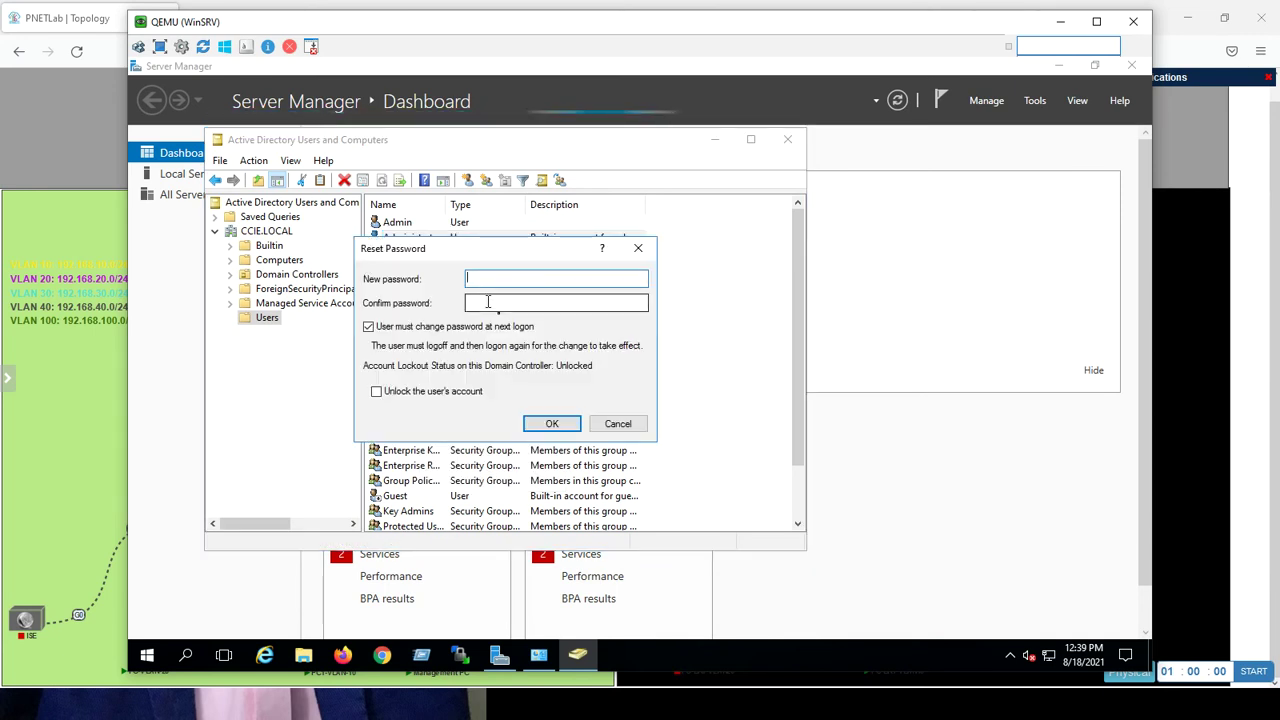
pyautogui.write('••')
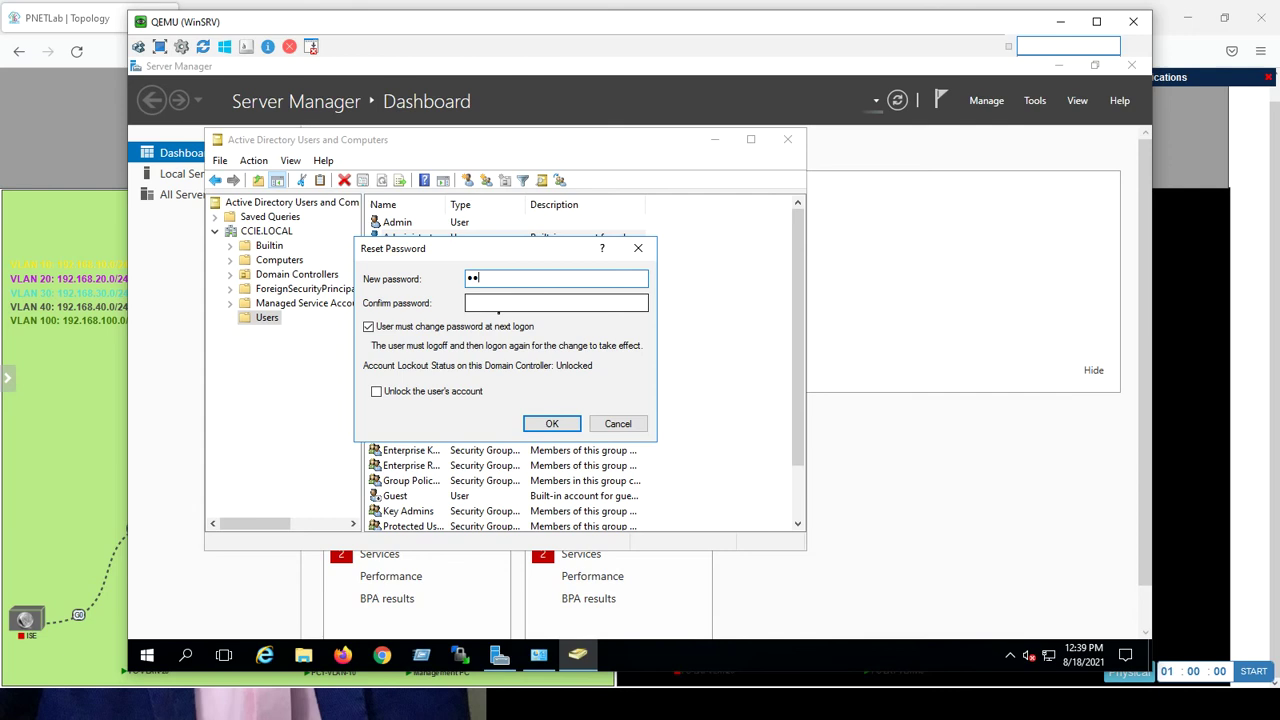
pyautogui.write('••••••')
pyautogui.press('Tab')
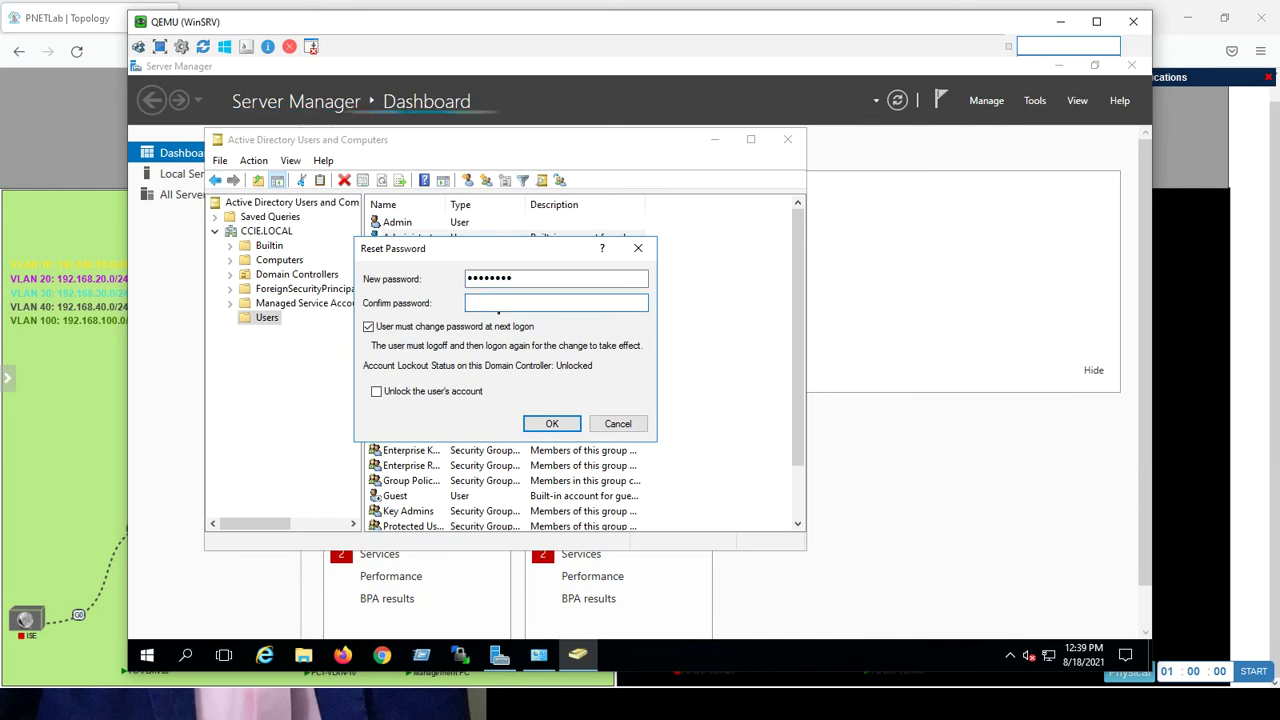
pyautogui.write('•••••••')
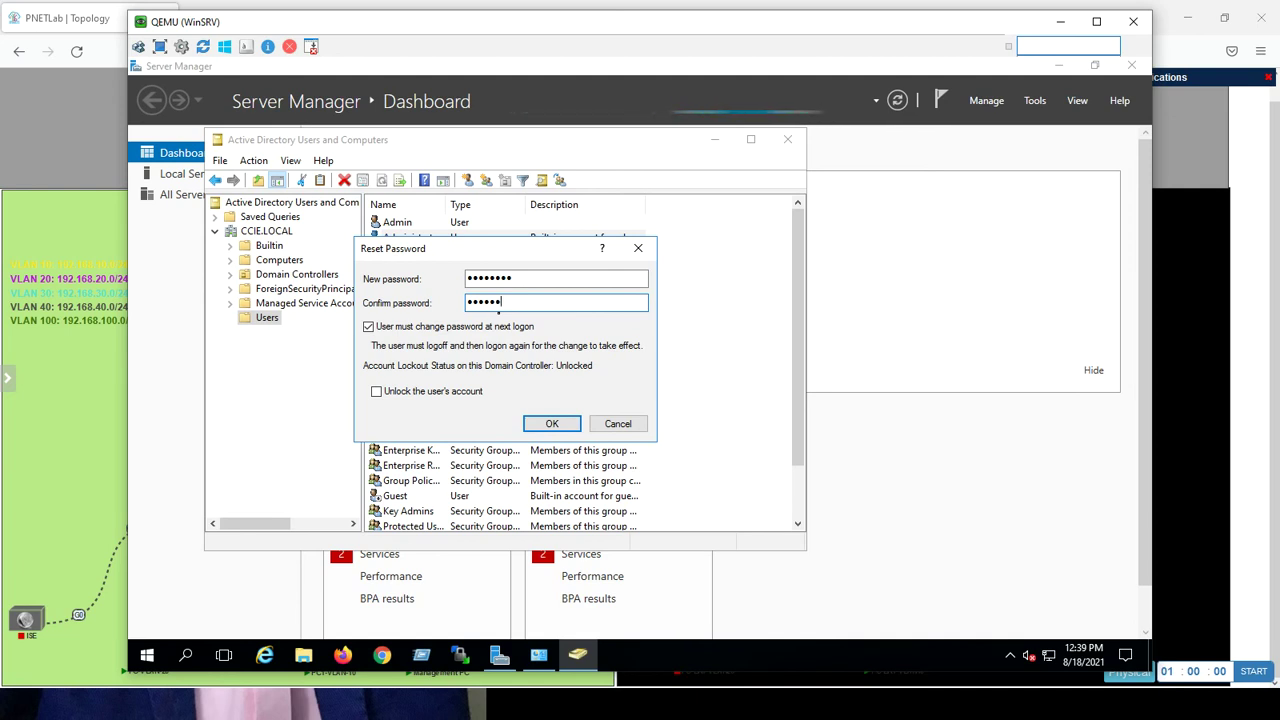
pyautogui.write('•')
pyautogui.click(369, 328)
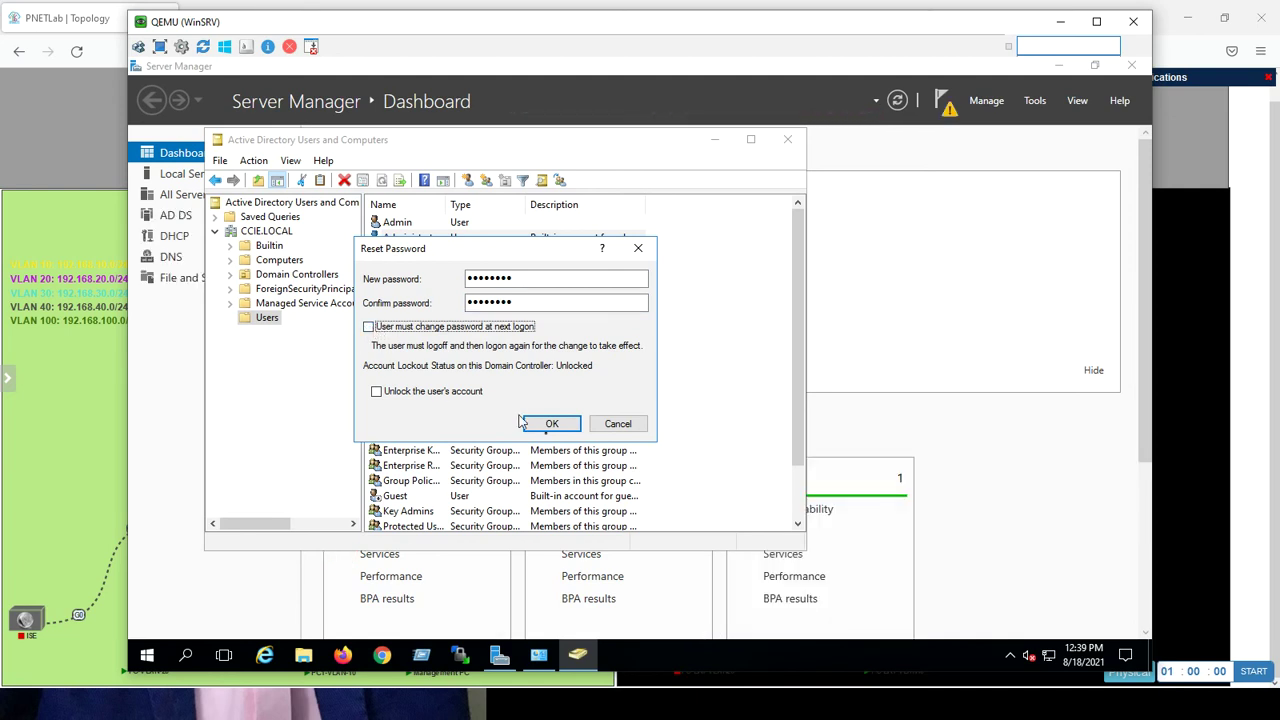
pyautogui.click(548, 424)
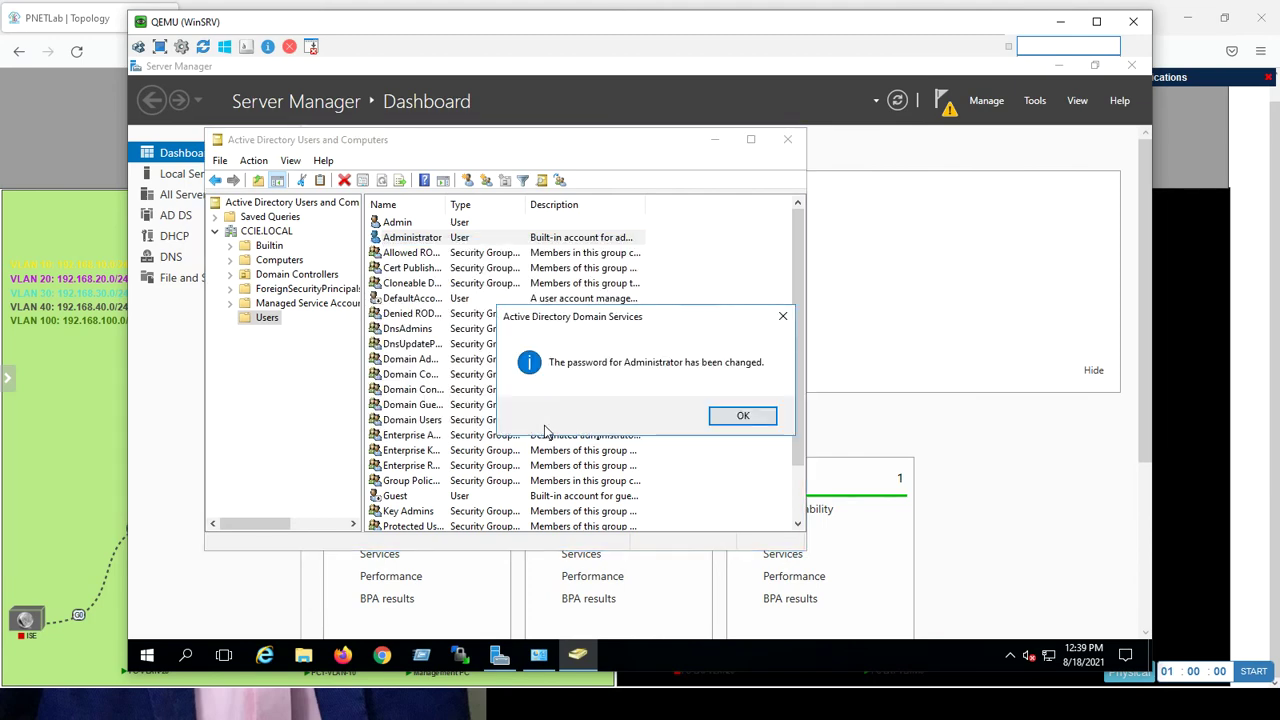
pyautogui.click(740, 415)
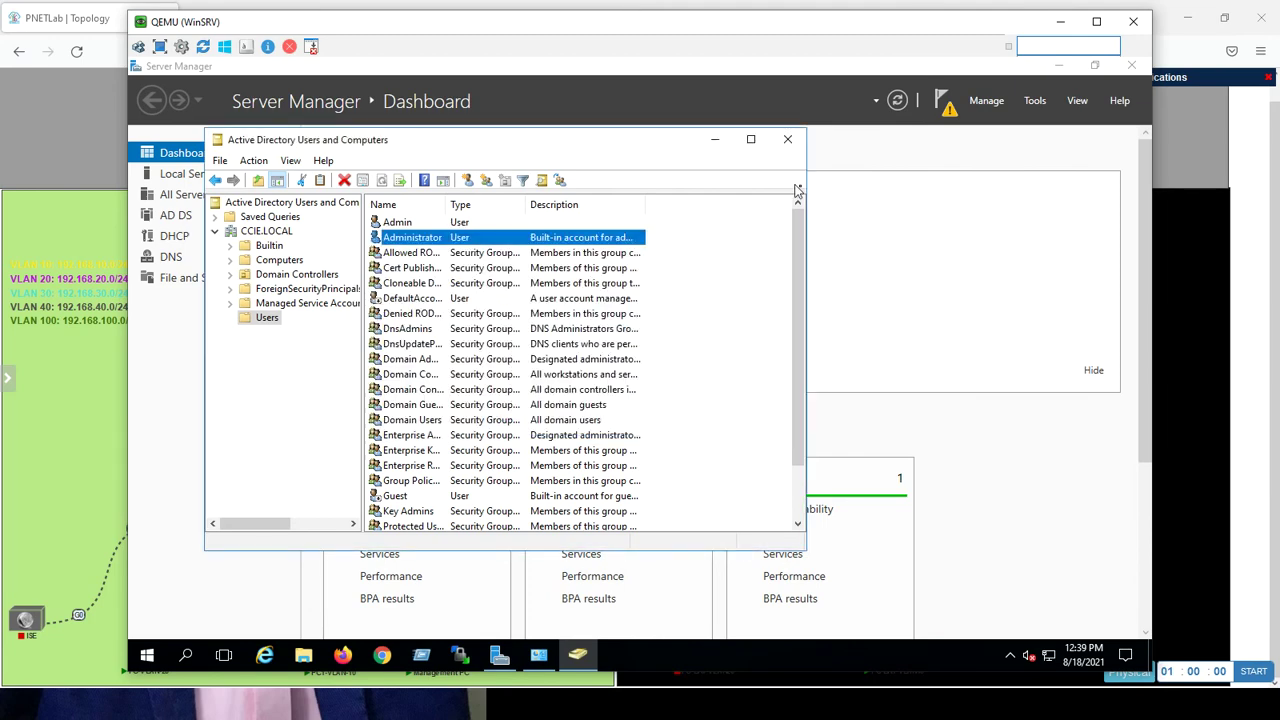
# Close Active Directory Users and Computers, Server Manager and the System window
pyautogui.click(788, 140)
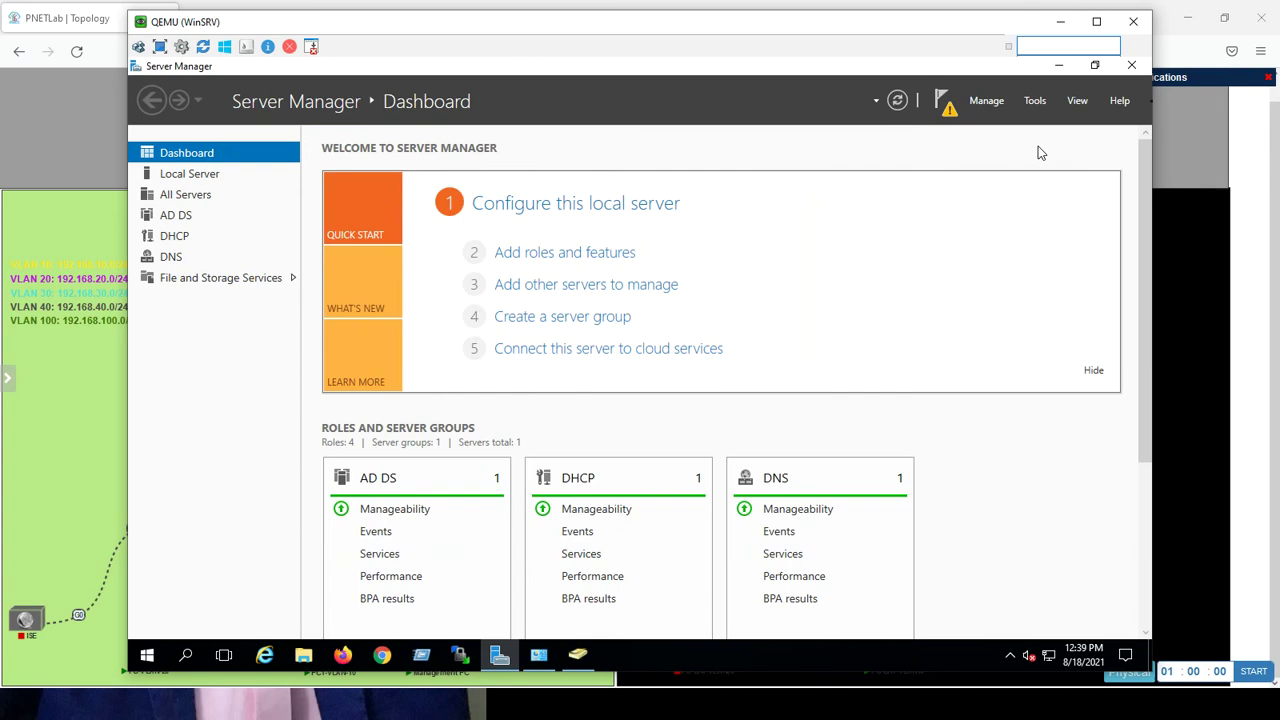
pyautogui.click(1131, 65)
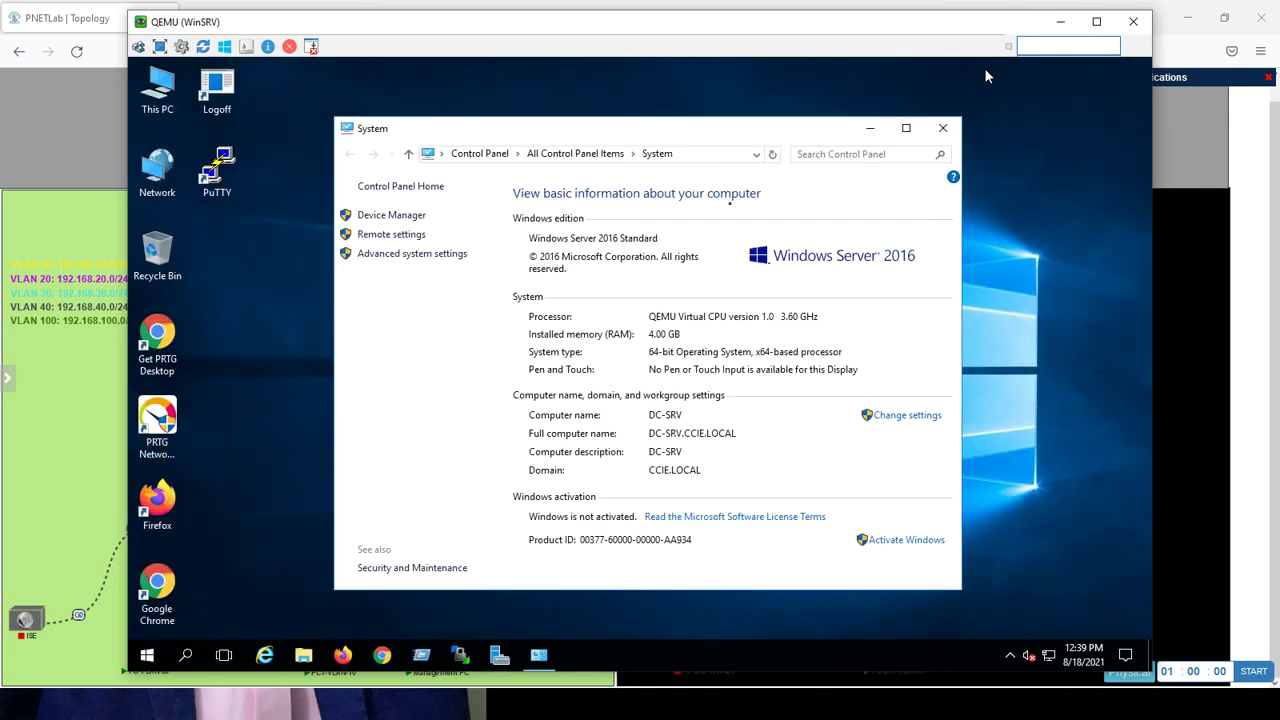
pyautogui.click(942, 128)
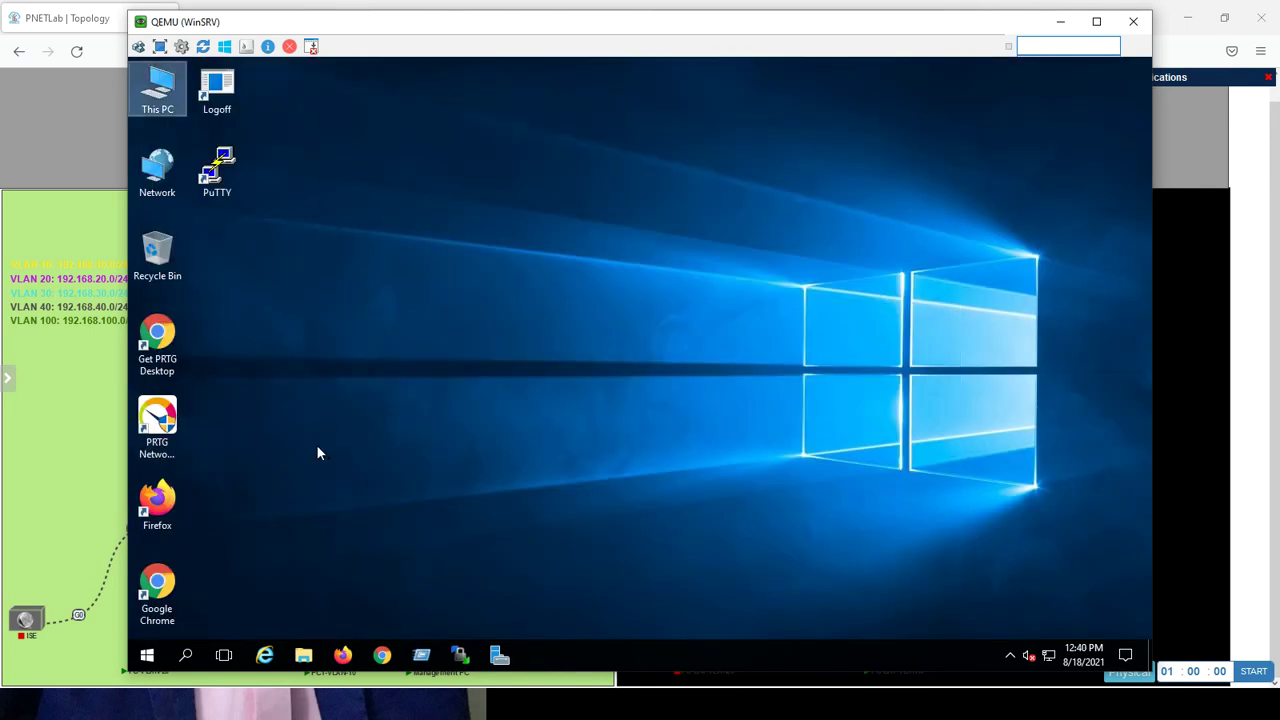
# Sign out of the Admin session and select Other user for signing in to the CCIE domain
pyautogui.click(147, 655)
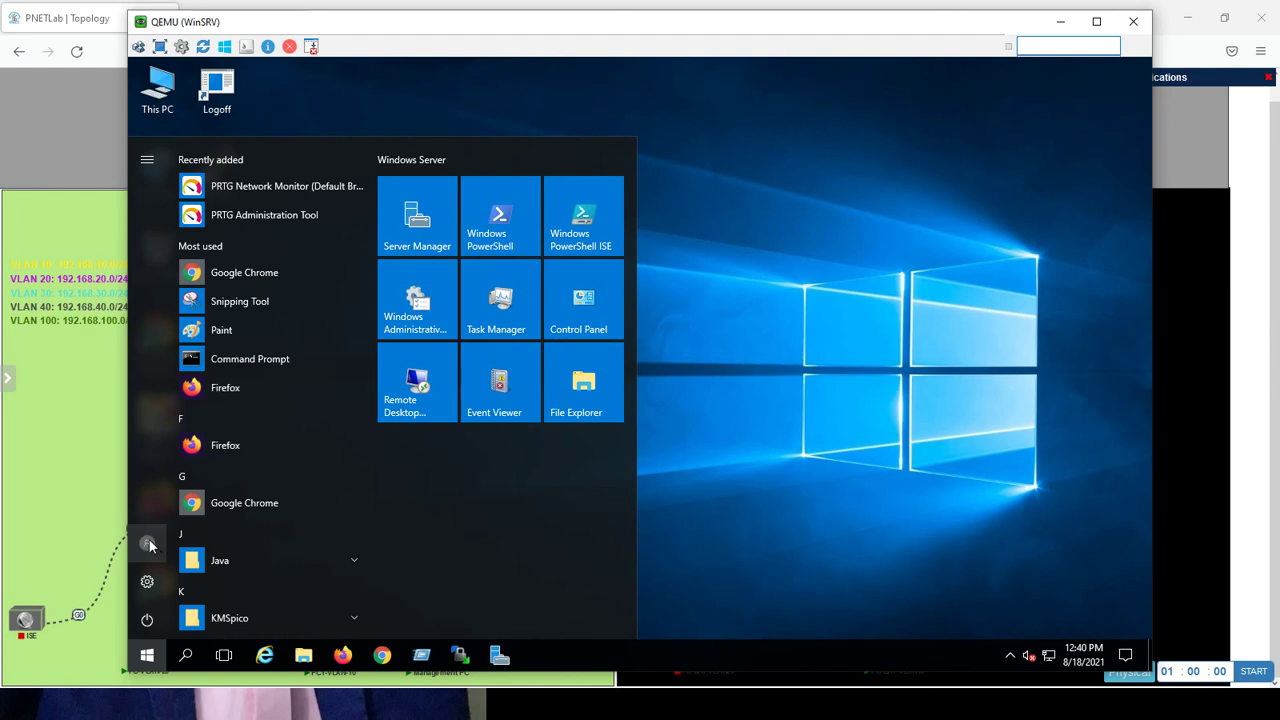
pyautogui.click(148, 544)
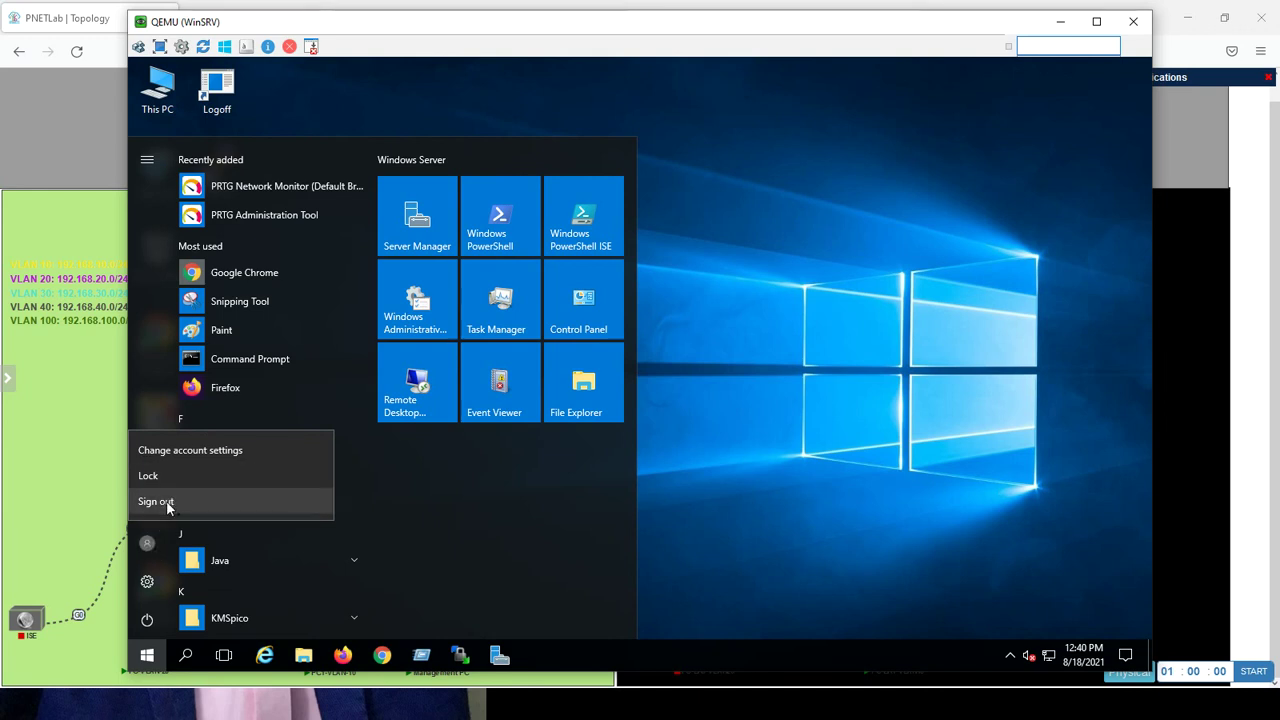
pyautogui.click(156, 502)
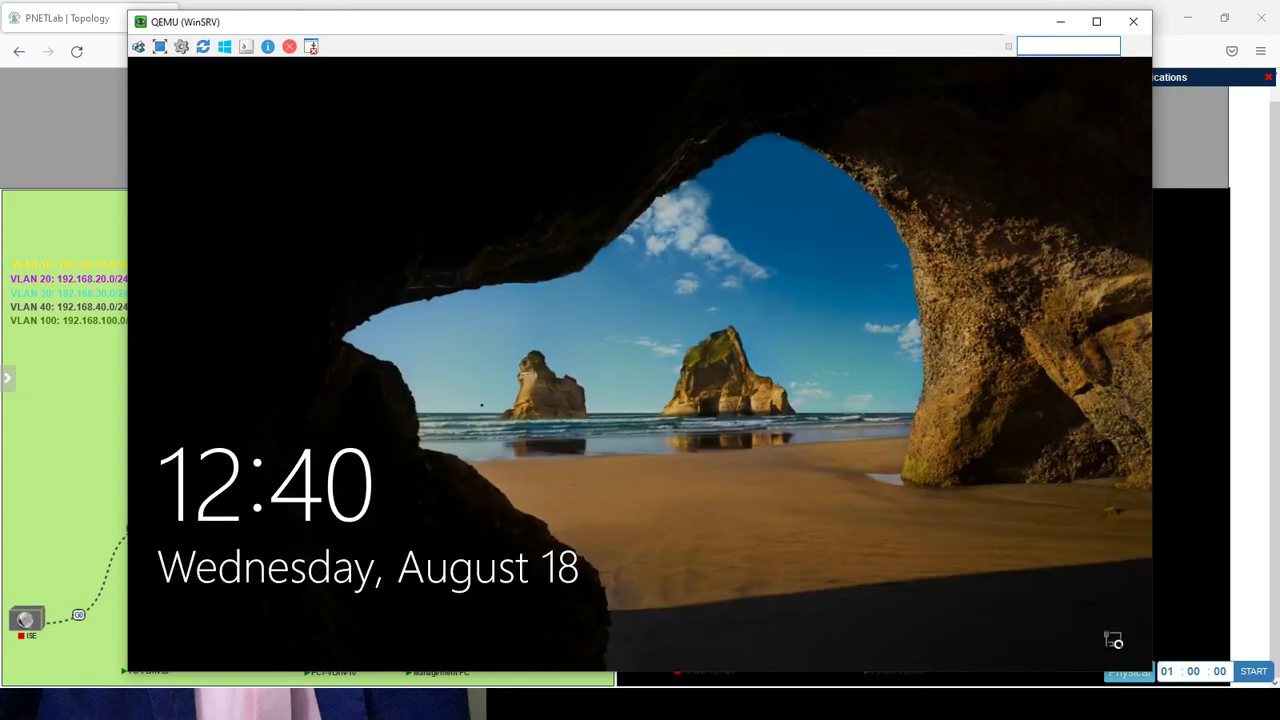
pyautogui.click(361, 483)
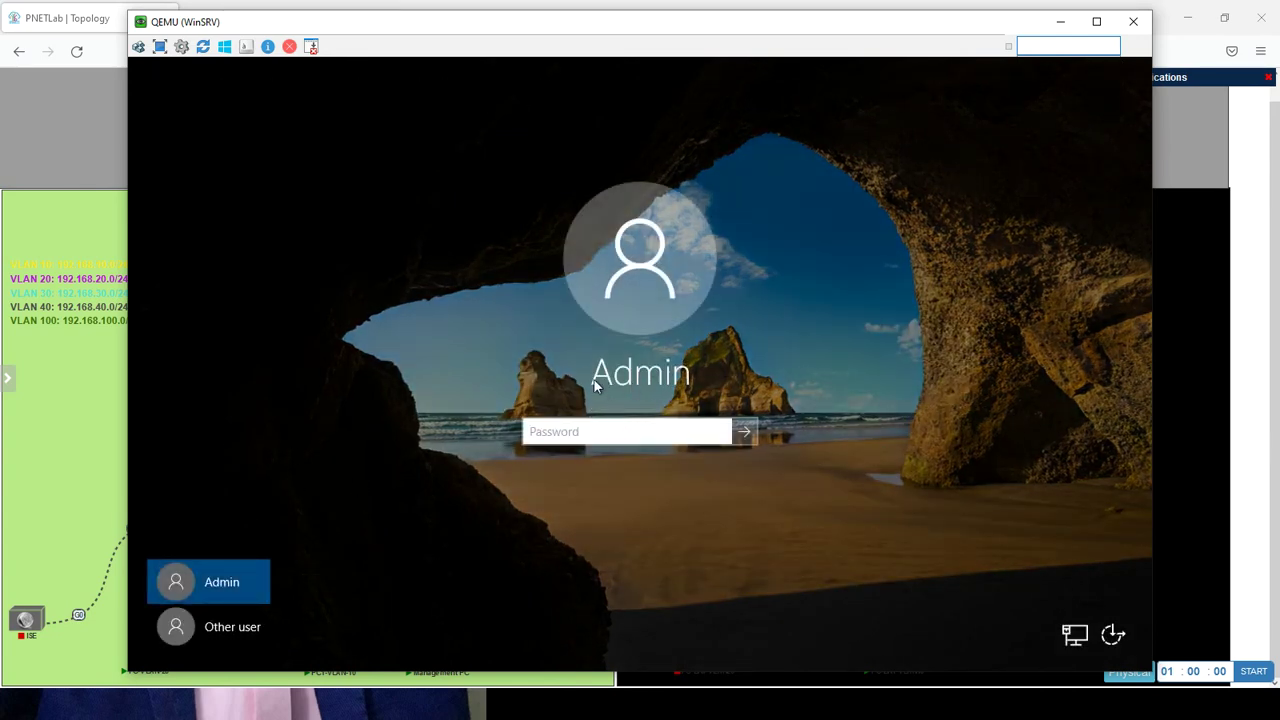
pyautogui.click(234, 628)
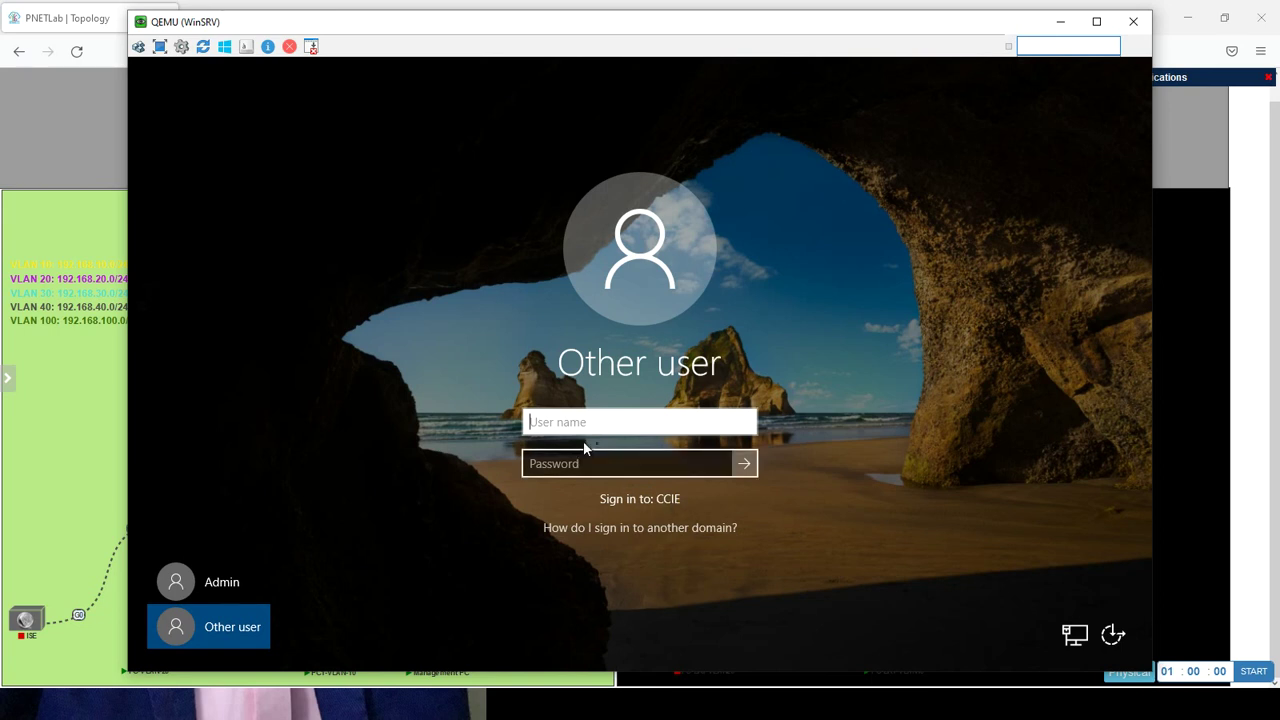
# Sign in to the CCIE domain as Administrator, entering the account password
pyautogui.write('Ad')
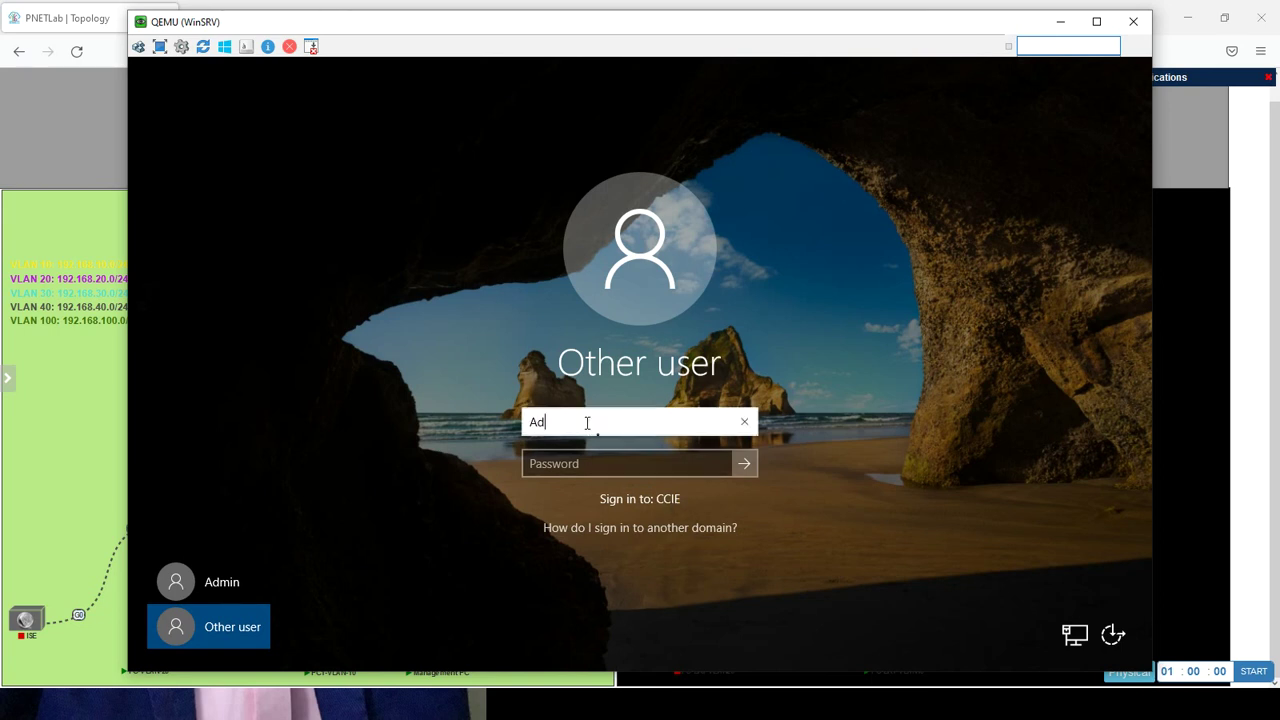
pyautogui.write('ministrator')
pyautogui.press('Tab')
pyautogui.write('•••••••')
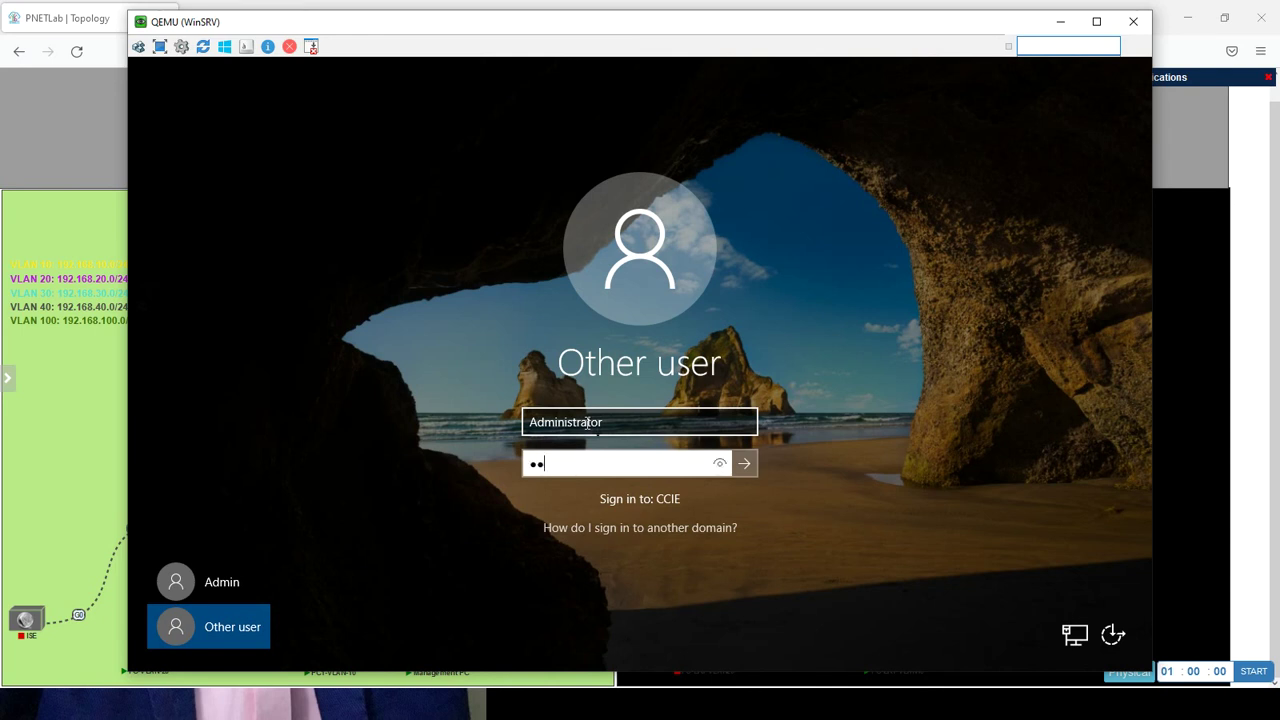
pyautogui.write('•')
pyautogui.press('Return')
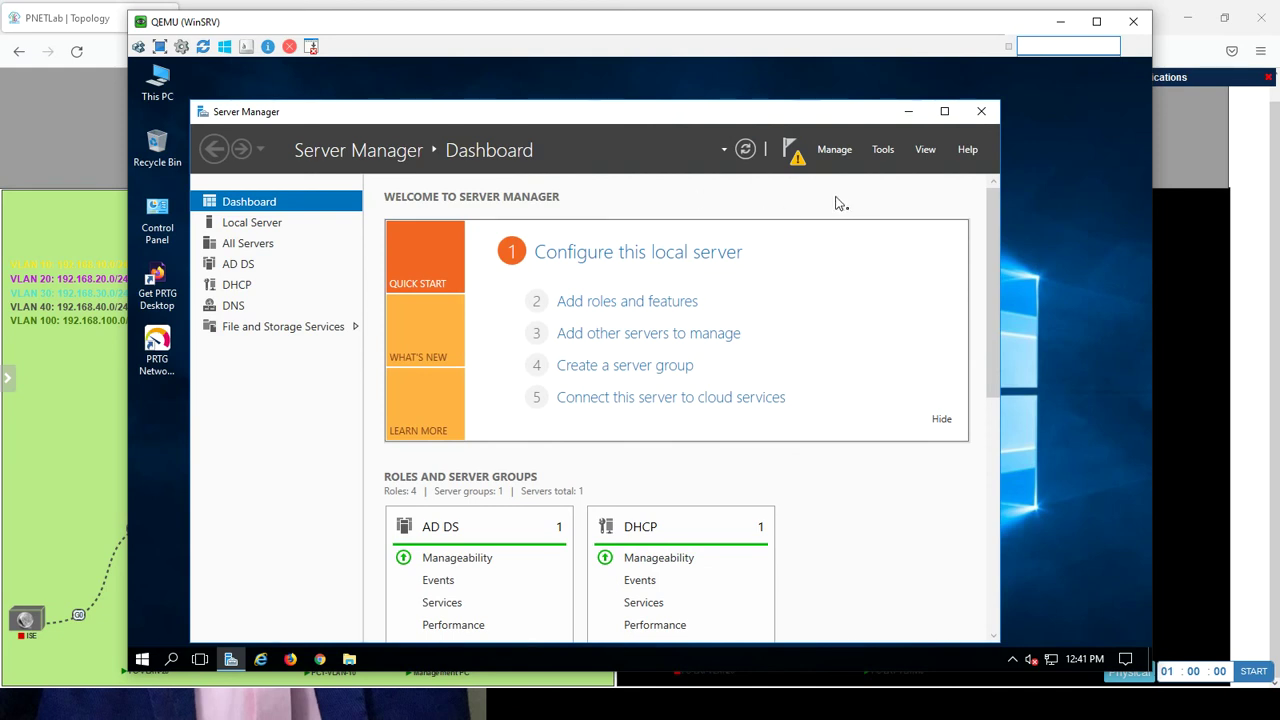
# Complete the DHCP post-install configuration from the Server Manager notification, authorizing the server with the CCIE\Administrator credentials
pyautogui.click(794, 155)
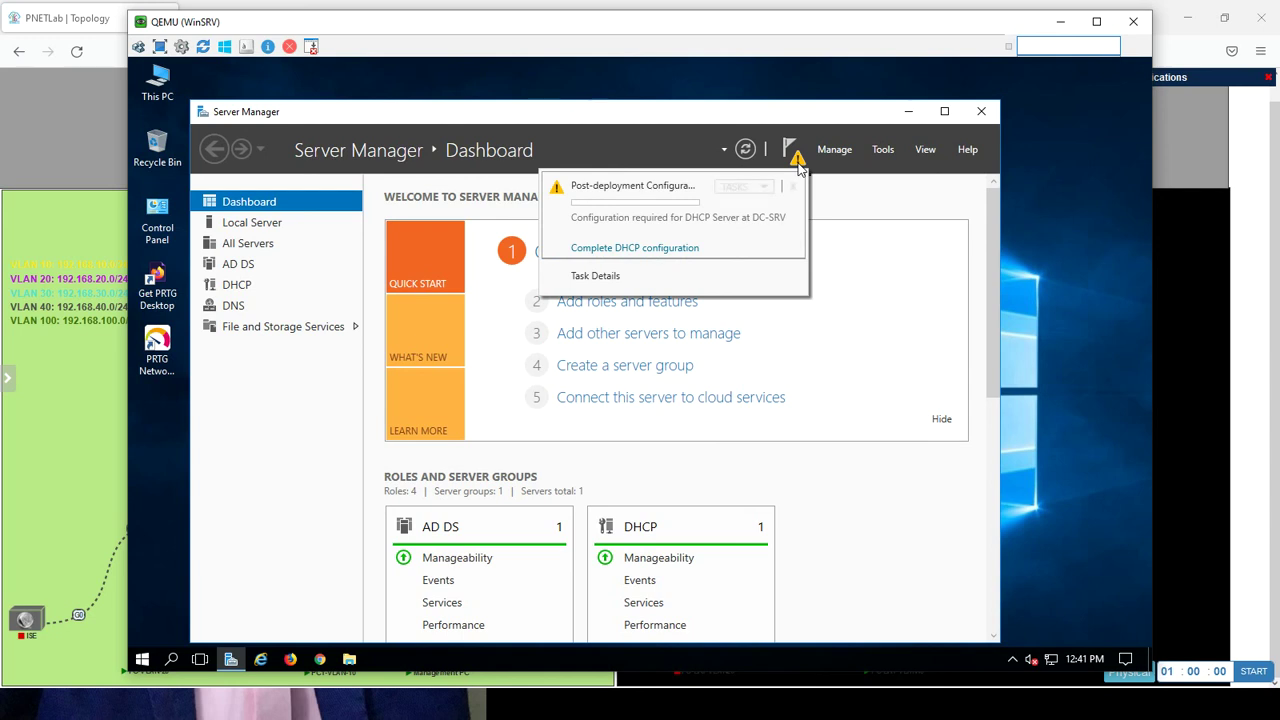
pyautogui.click(664, 250)
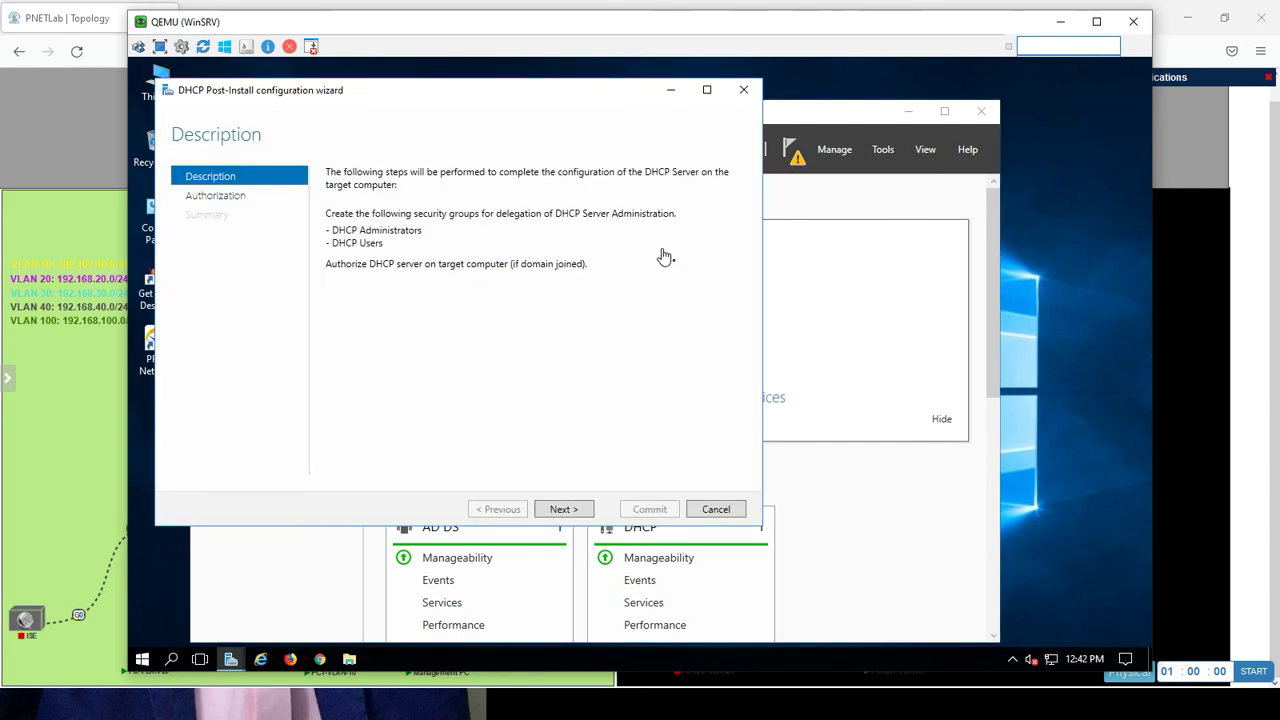
pyautogui.click(561, 510)
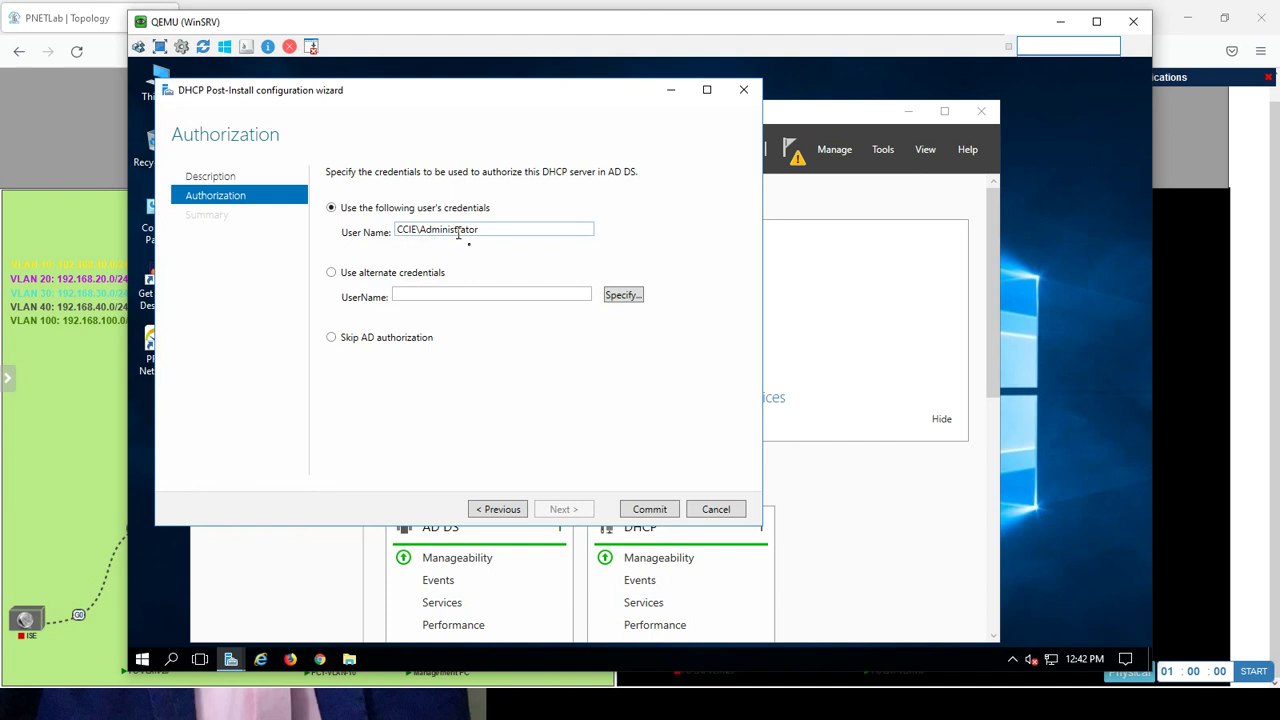
pyautogui.click(648, 510)
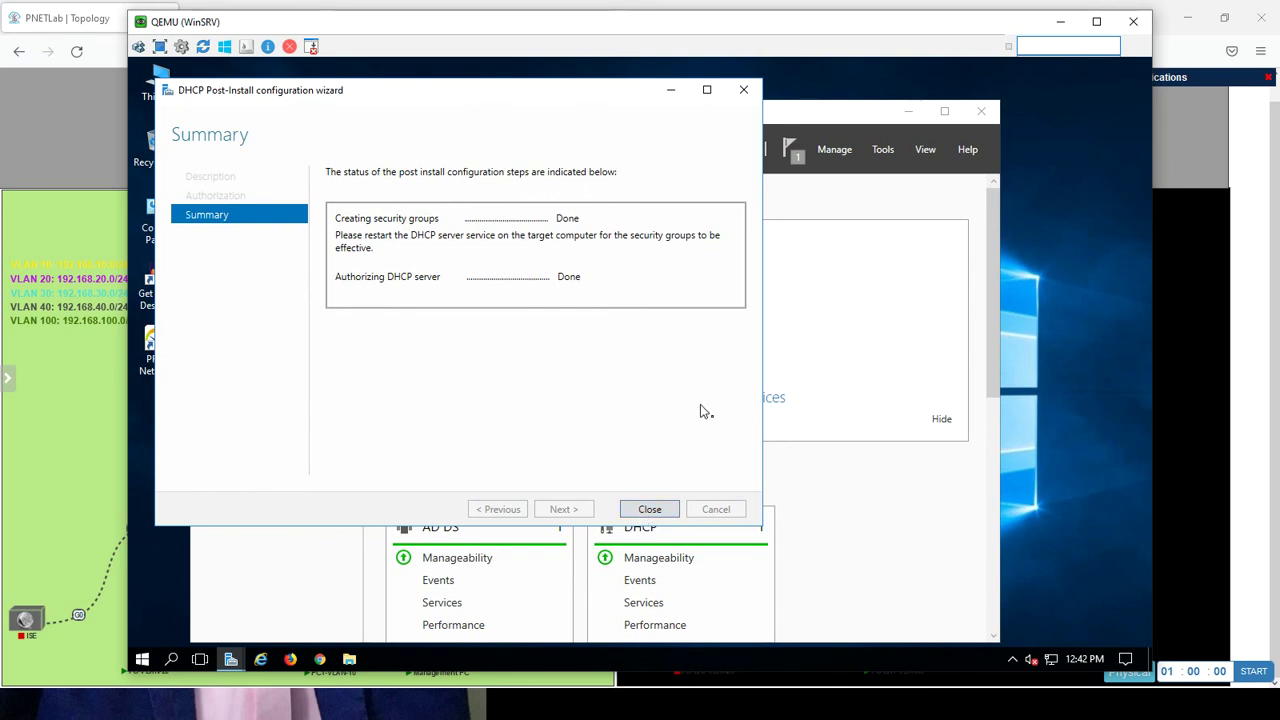
pyautogui.click(646, 509)
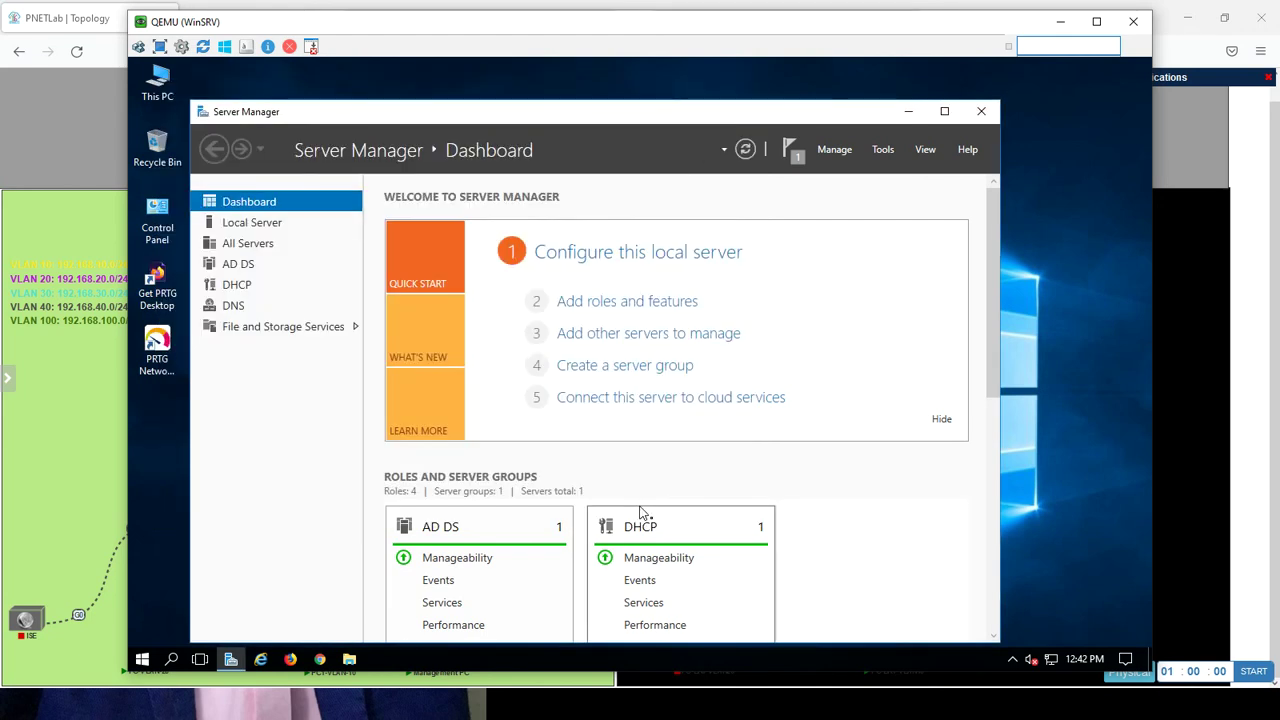
# Remove the completed post-deployment task from the Server Manager notifications, minimize Server Manager and close the WinSRV console window
pyautogui.click(796, 150)
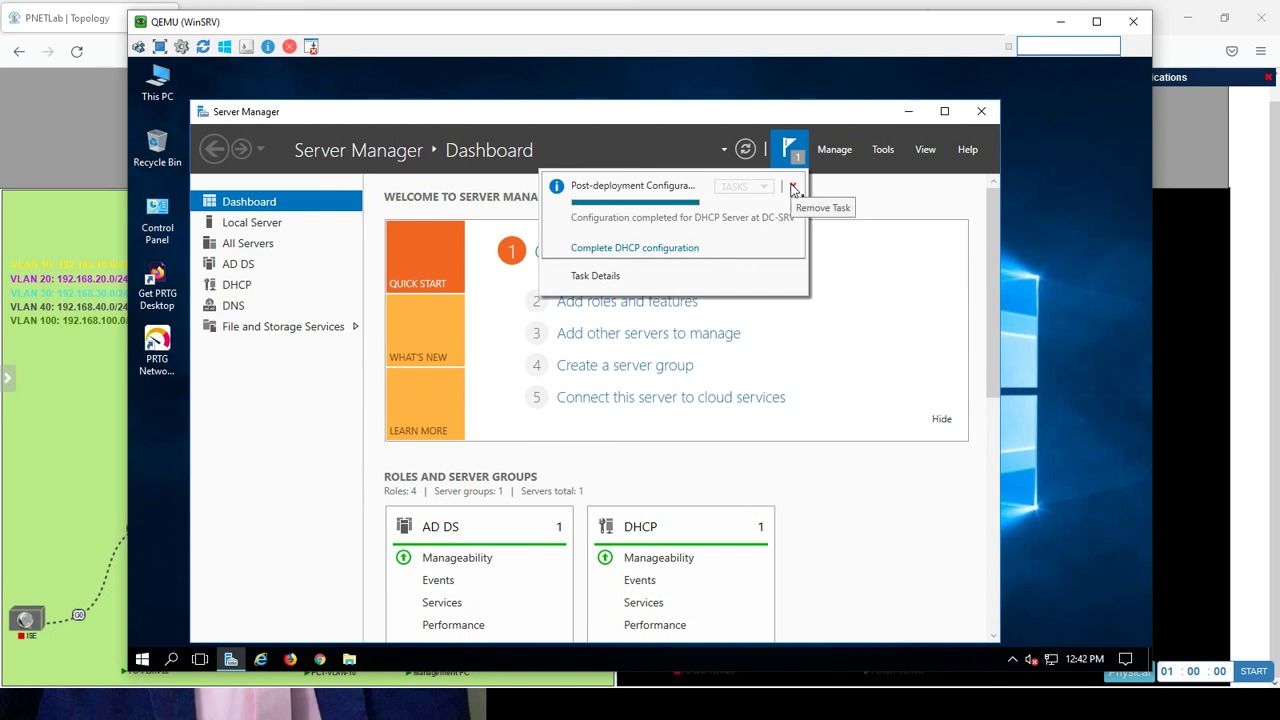
pyautogui.click(793, 188)
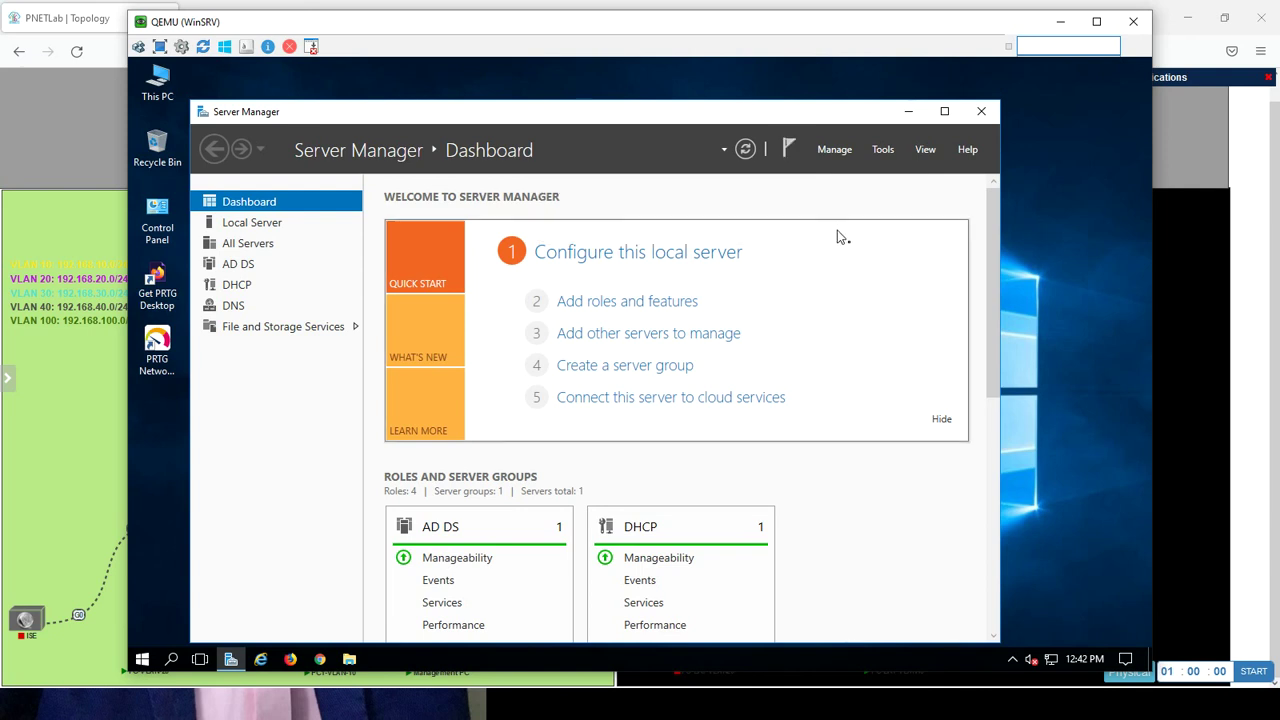
pyautogui.click(909, 113)
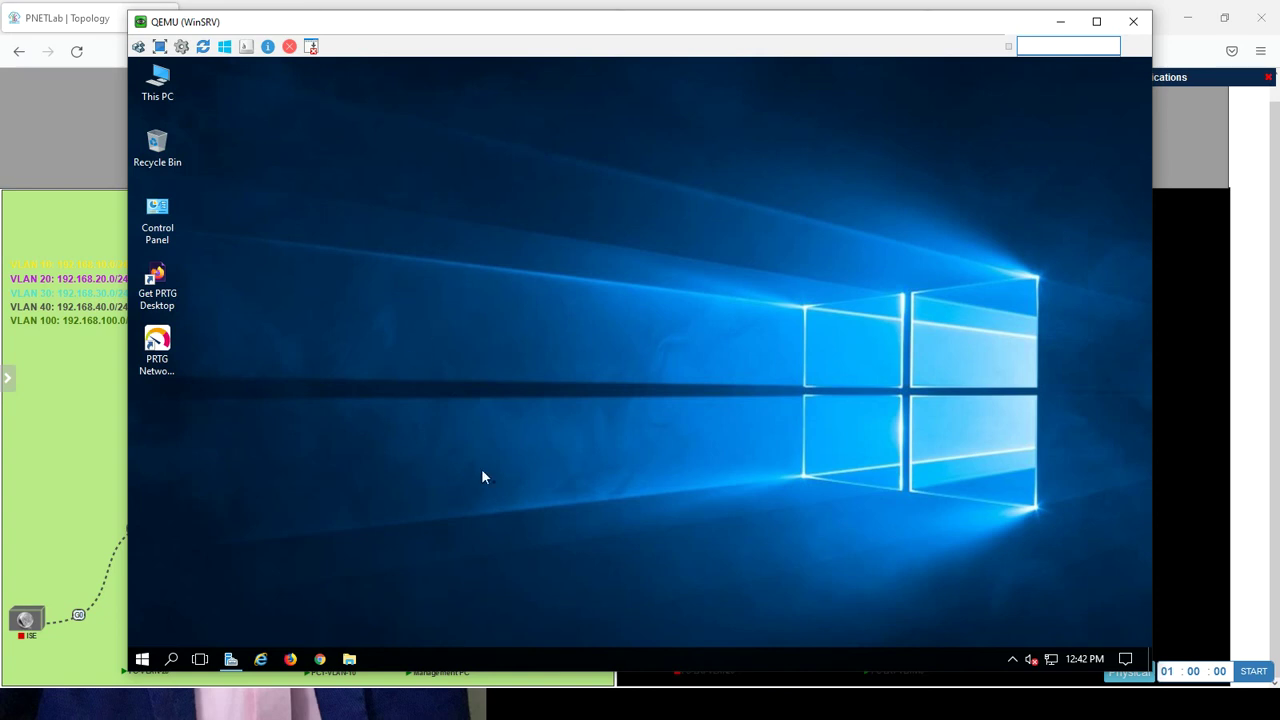
pyautogui.click(1134, 21)
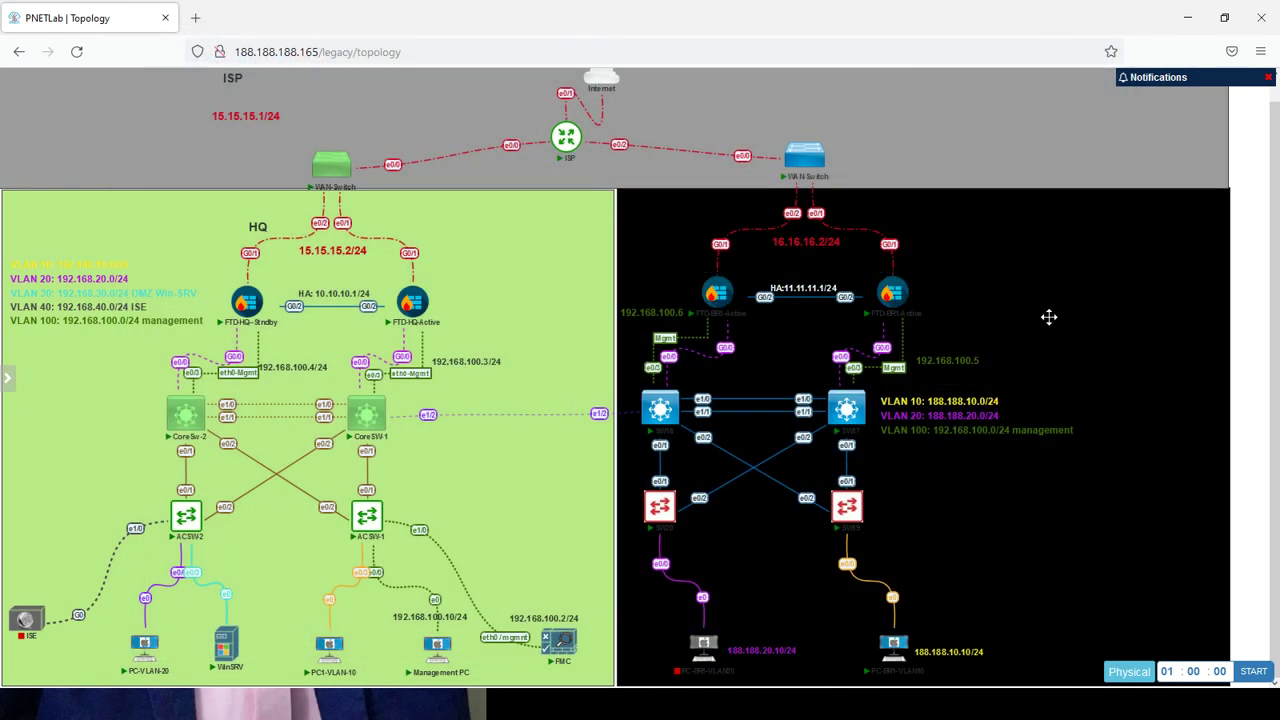